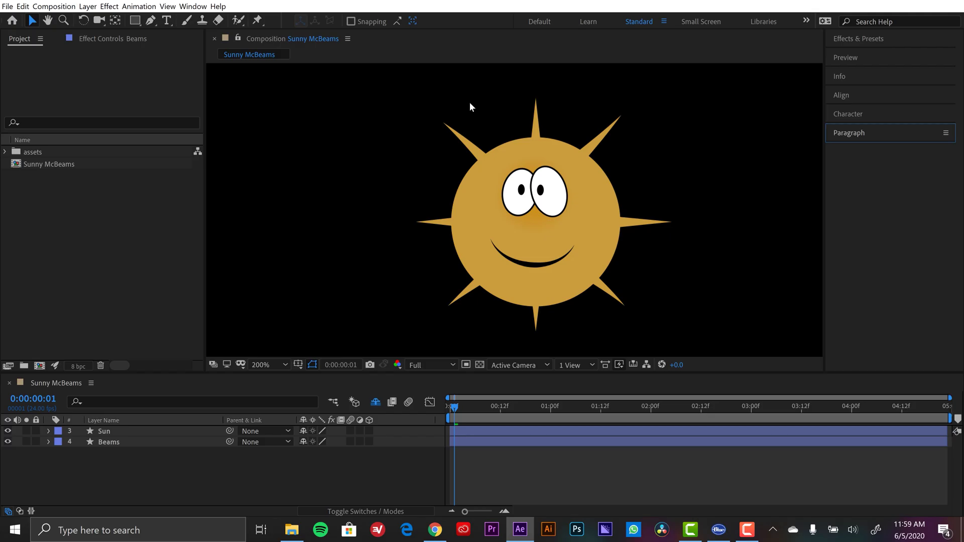
# Open the Noodle script panel and apply Noodle to the Beams layer
pyautogui.click(196, 6)
pyautogui.click(243, 513)
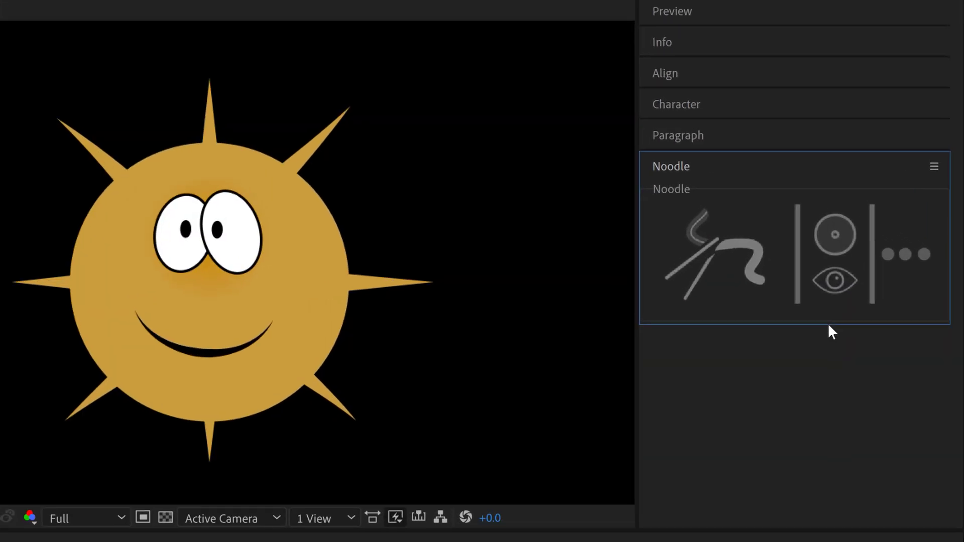
pyautogui.click(681, 233)
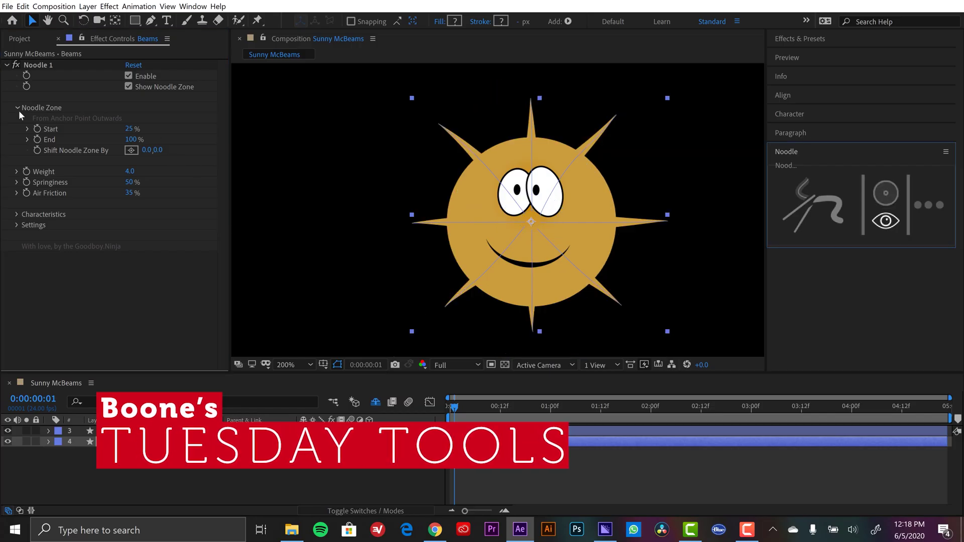
# Collapse the Noodle Zone settings and open the effect's Weight value for editing
pyautogui.click(18, 108)
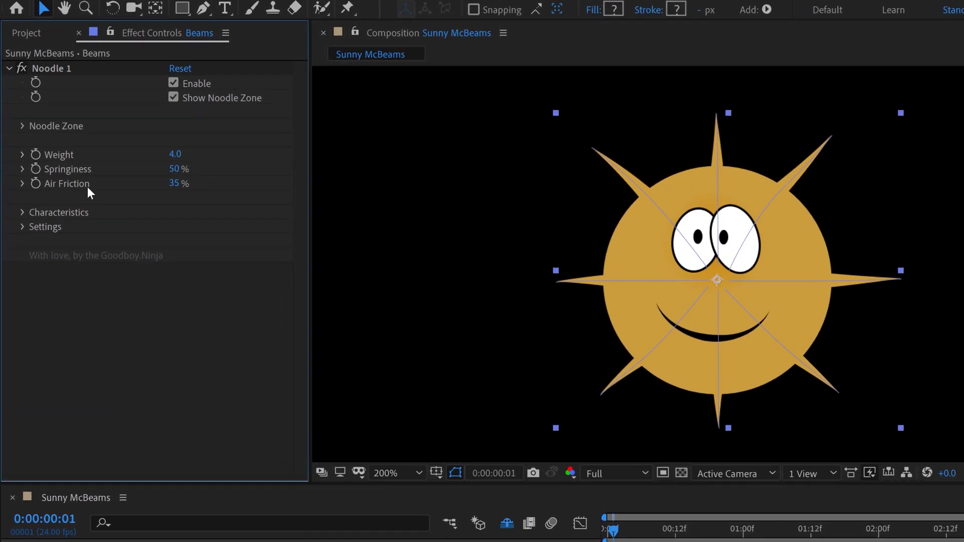
pyautogui.click(175, 154)
pyautogui.press('Return')
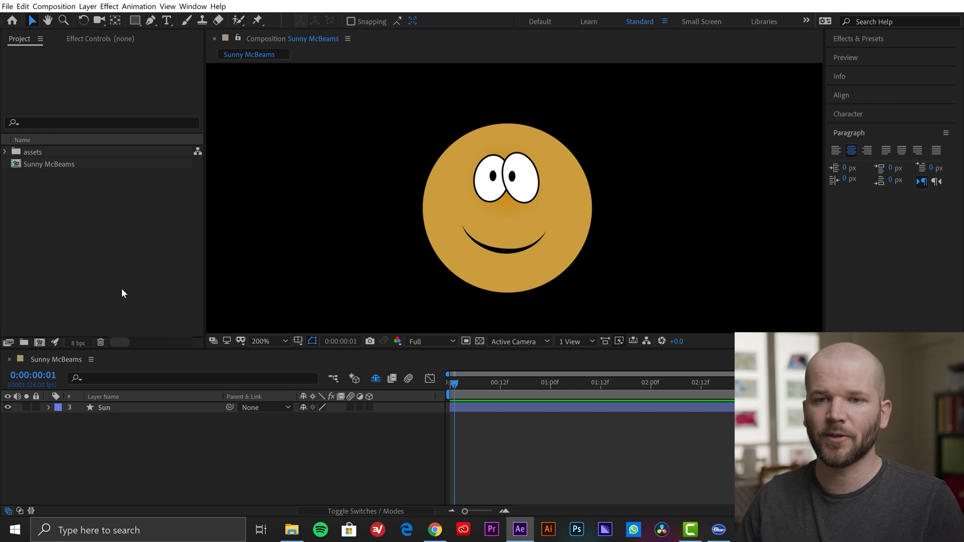
# Reveal the Sun layer's Scale and Rotation keyframes and preview its animation in an enlarged view
pyautogui.click(194, 449)
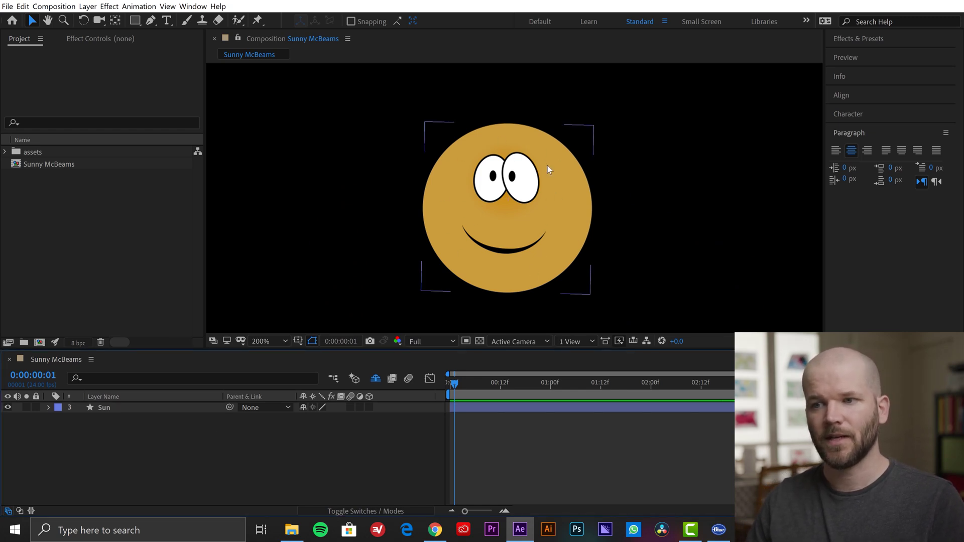
pyautogui.click(108, 410)
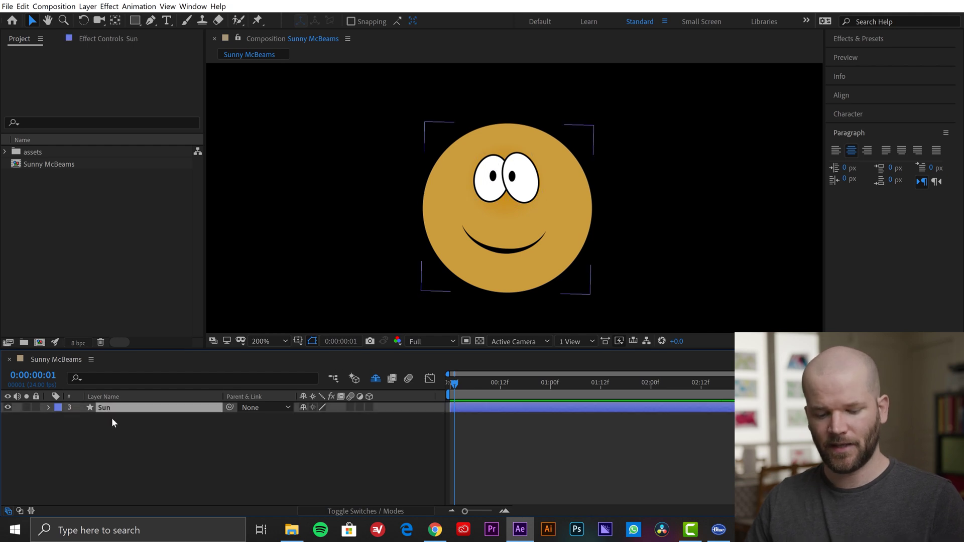
pyautogui.press('u')
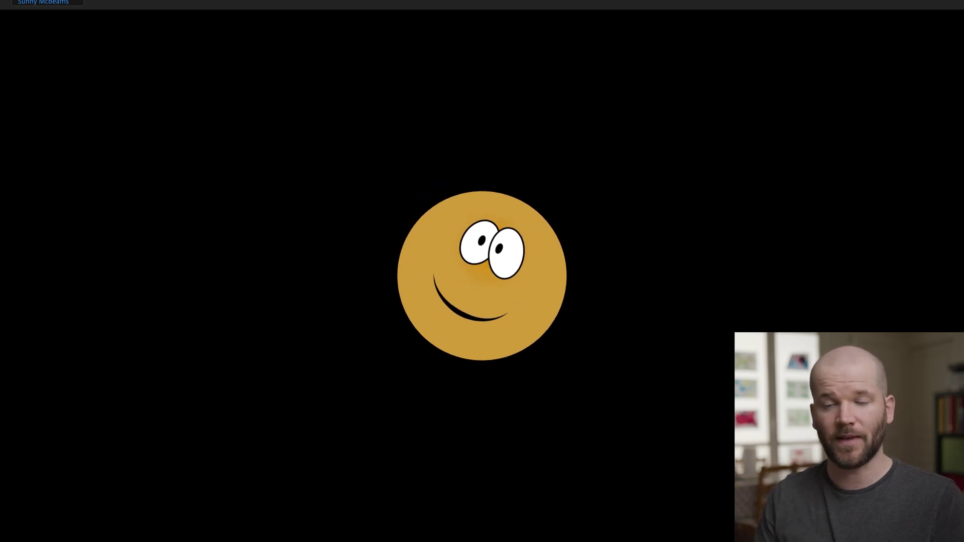
pyautogui.hotkey('ctrl', '\\')
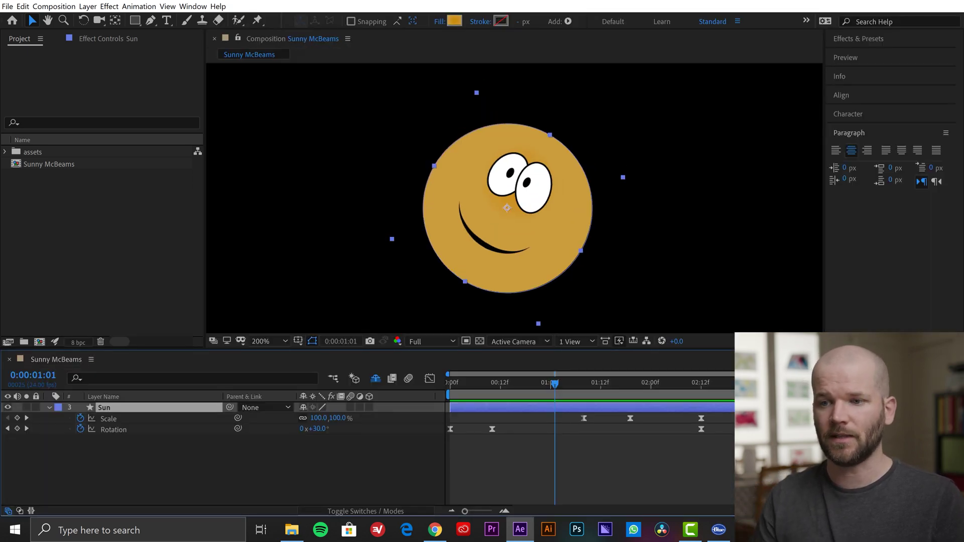
# Collapse the Sun layer's keyframed properties and return the current time to 0:00:00:01
pyautogui.click(139, 468)
pyautogui.click(110, 407)
pyautogui.press('u')
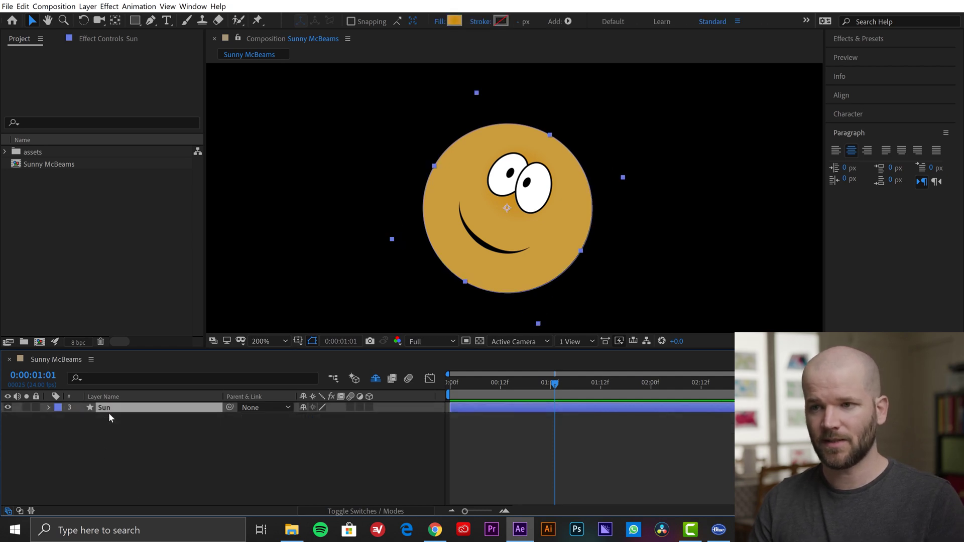
pyautogui.click(139, 498)
pyautogui.moveTo(530, 385); pyautogui.dragTo(455, 388)
# Add a new empty shape layer to the composition and rename it Beams
pyautogui.click(88, 6)
pyautogui.moveTo(99, 19)
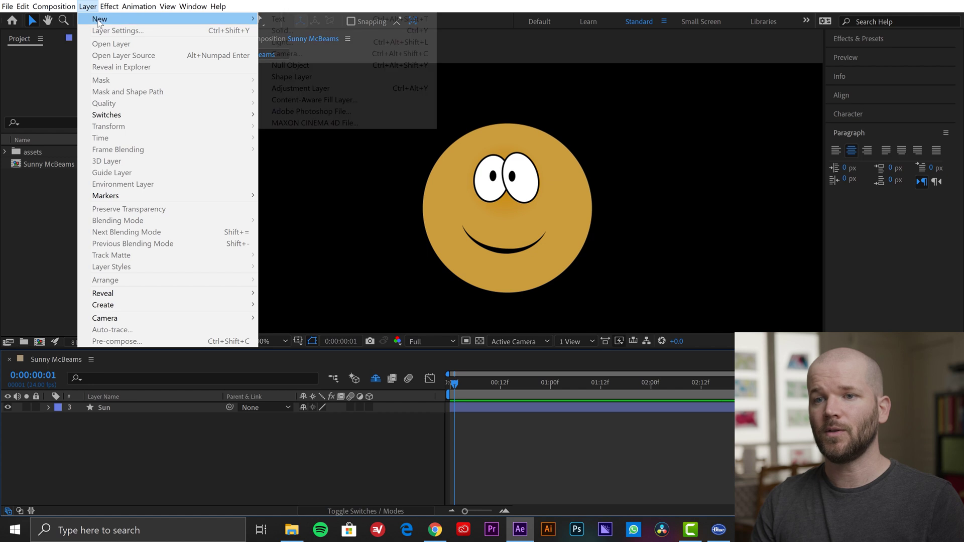
pyautogui.click(316, 77)
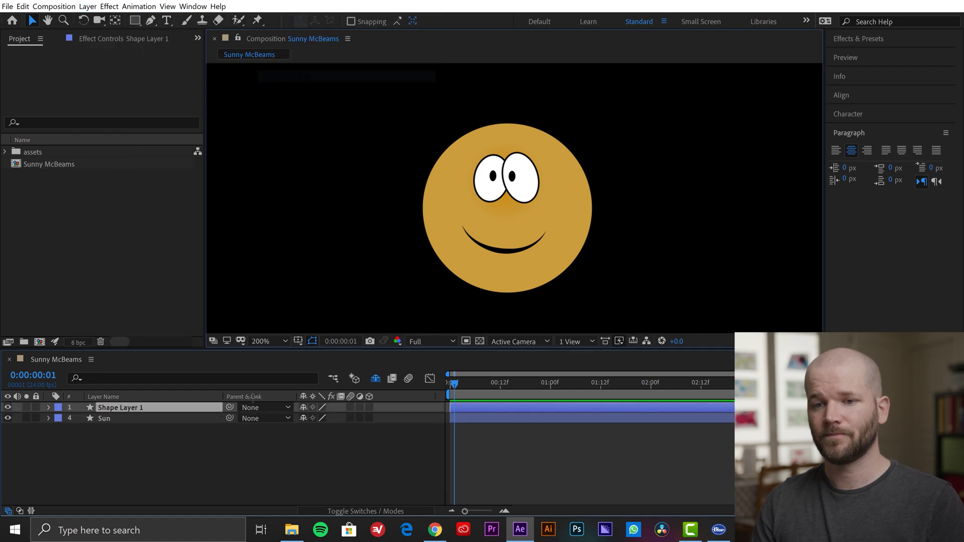
pyautogui.click(146, 446)
pyautogui.press('q')
pyautogui.click(138, 408)
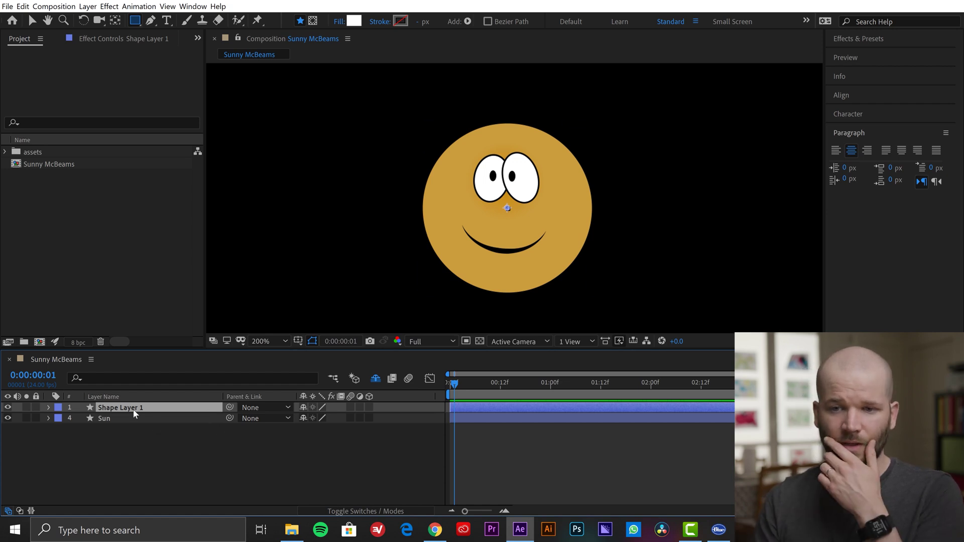
pyautogui.press('Return')
pyautogui.write('Beams')
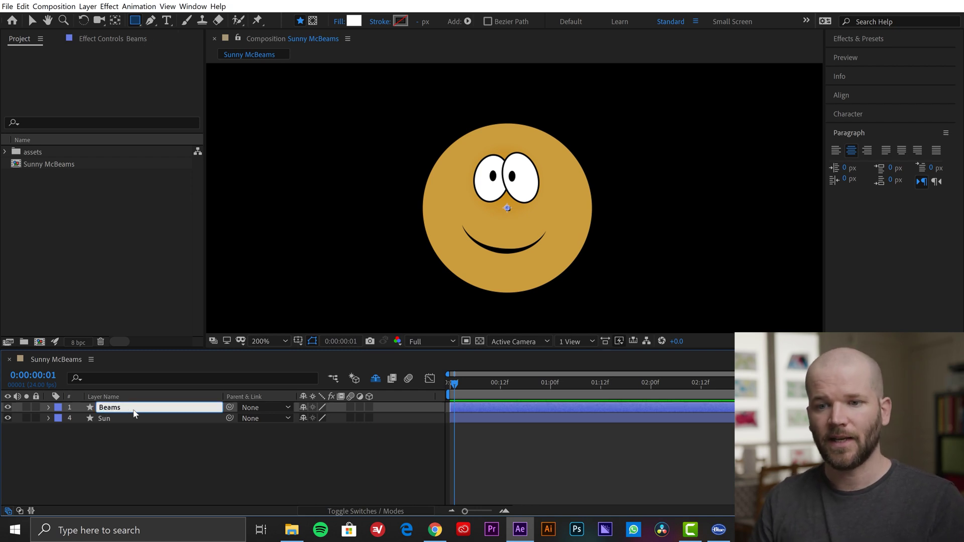
pyautogui.press('Return')
pyautogui.click(162, 434)
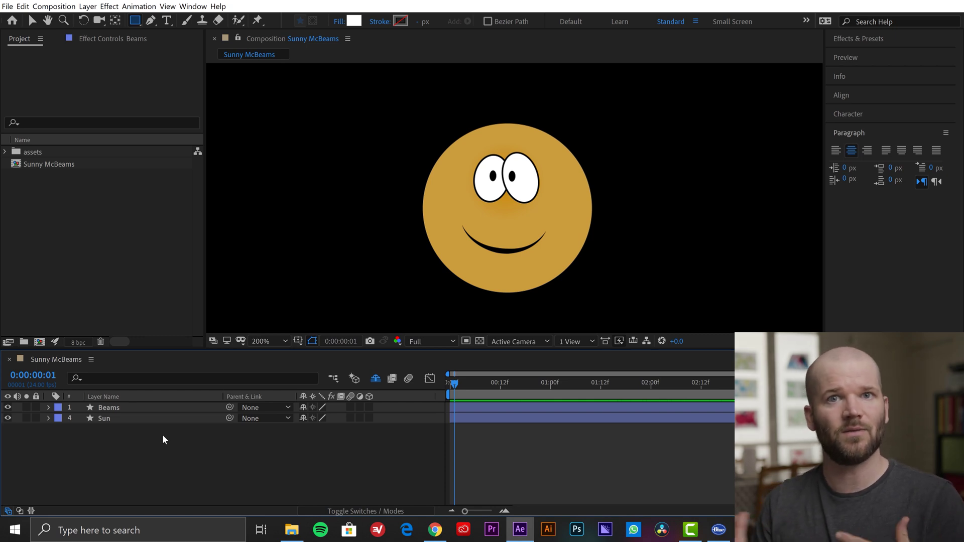
# Select the Beams layer, activate the Pen tool and set its fill to None
pyautogui.click(115, 408)
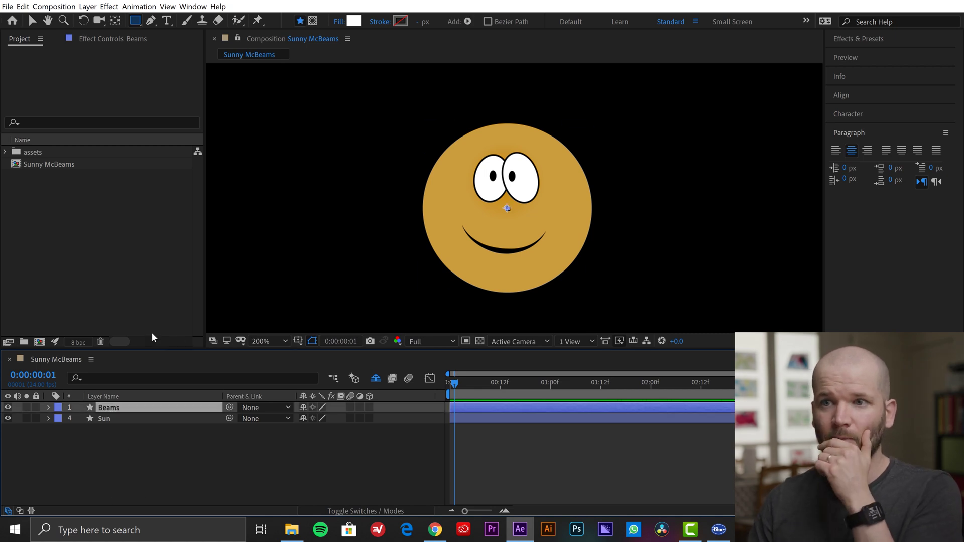
pyautogui.press('g')
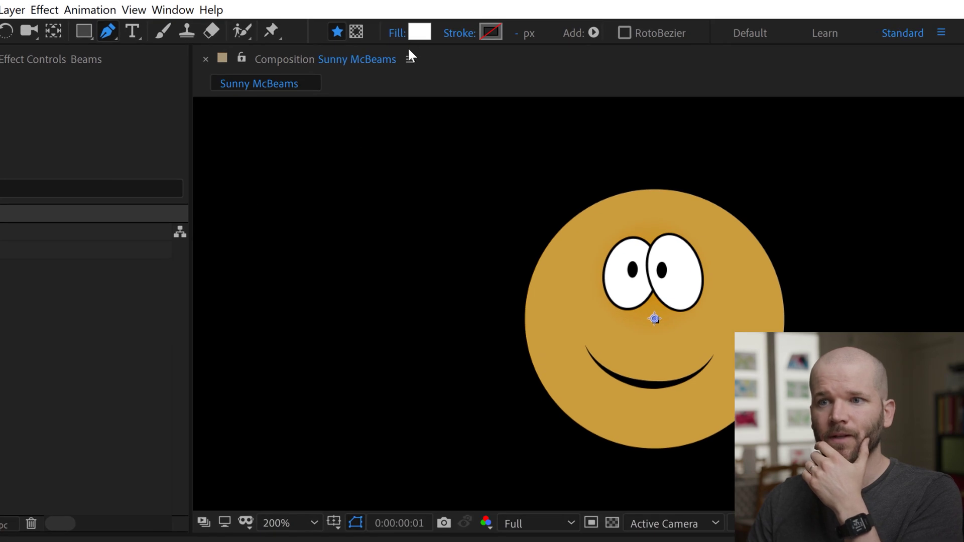
pyautogui.click(396, 33)
pyautogui.click(634, 395)
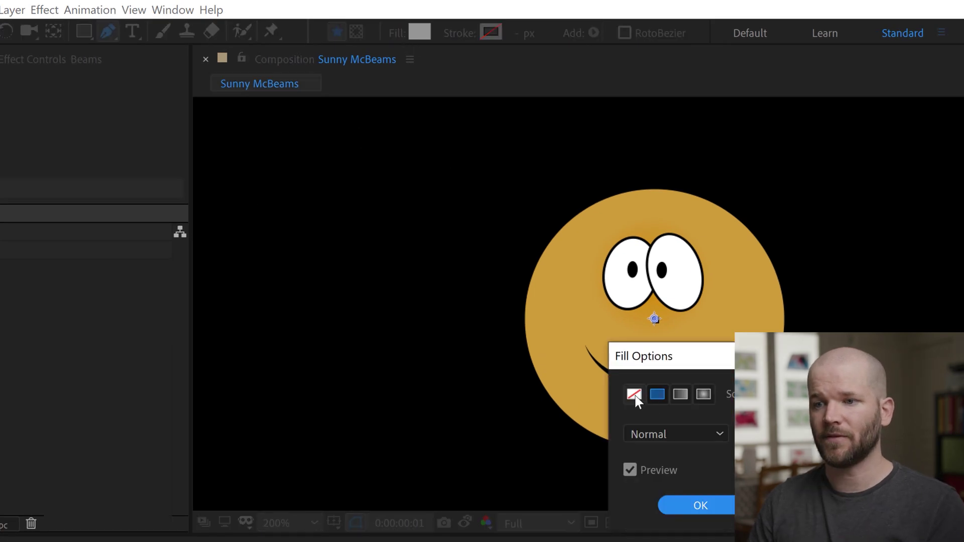
pyautogui.click(692, 506)
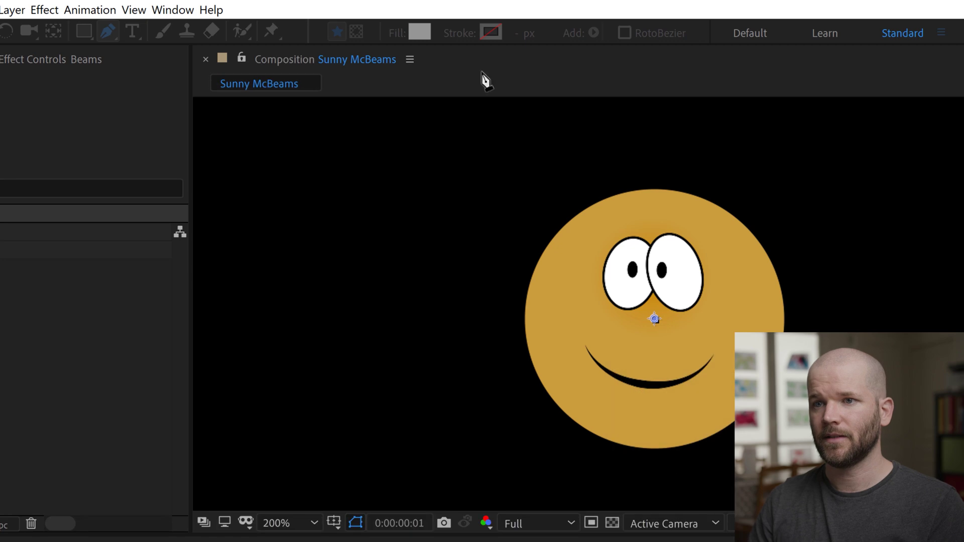
# Set the stroke to a solid color and sample that color from the sun's yellow body
pyautogui.click(459, 32)
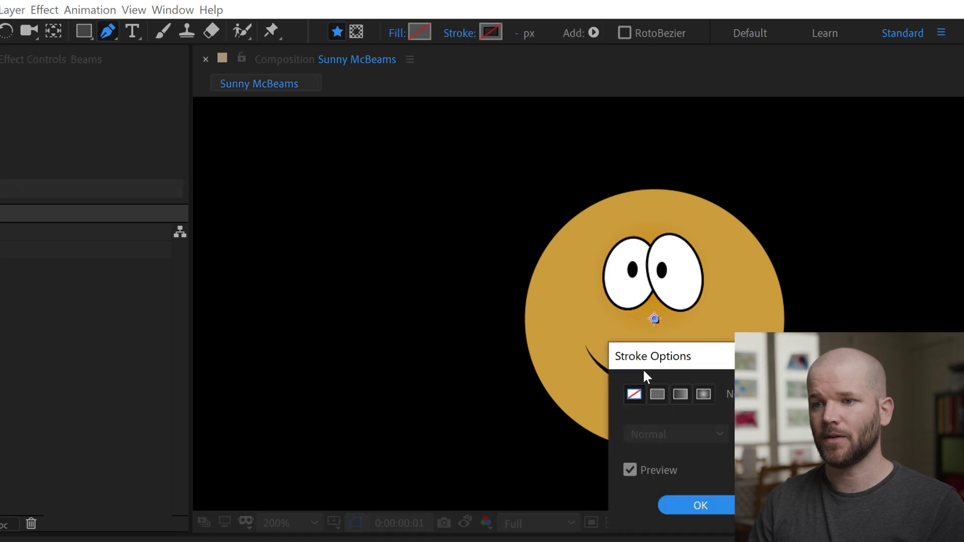
pyautogui.click(657, 395)
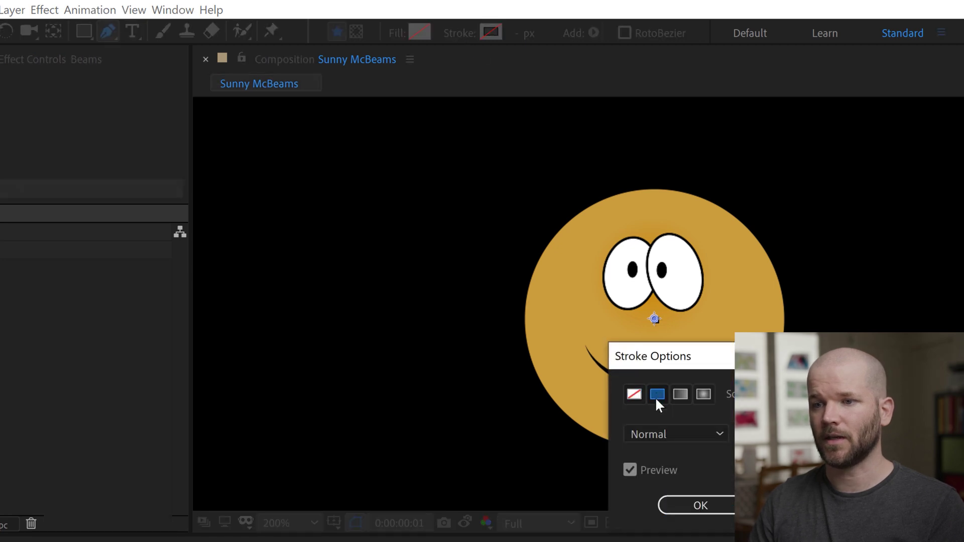
pyautogui.click(705, 508)
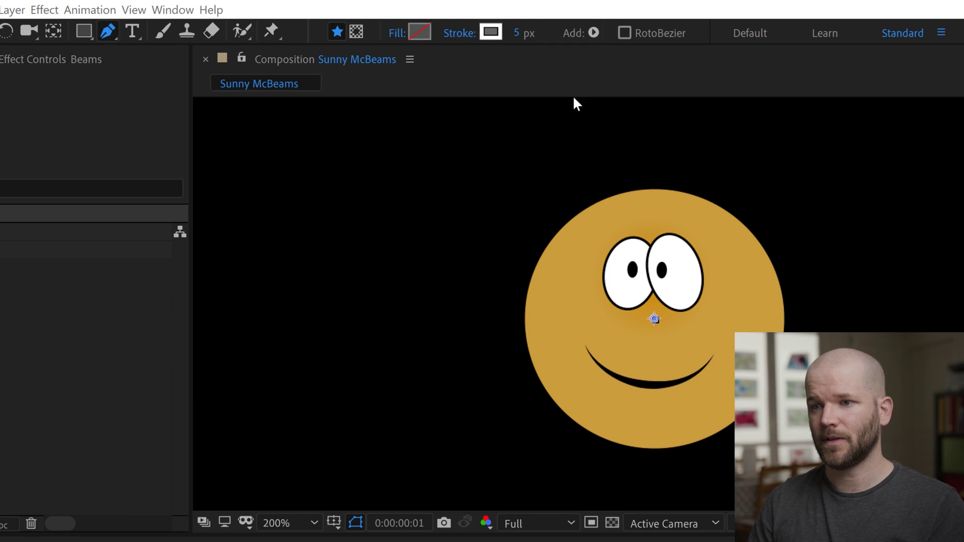
pyautogui.click(547, 468)
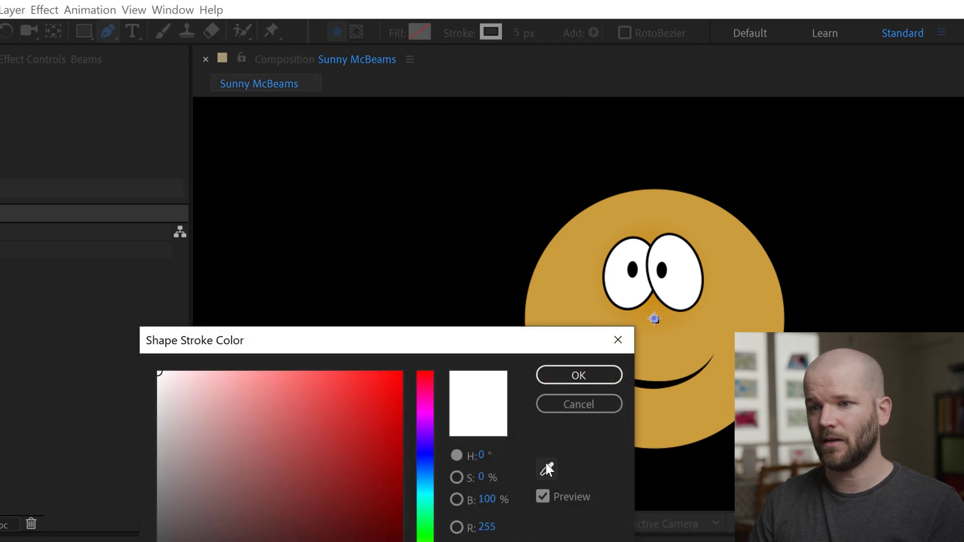
pyautogui.click(664, 448)
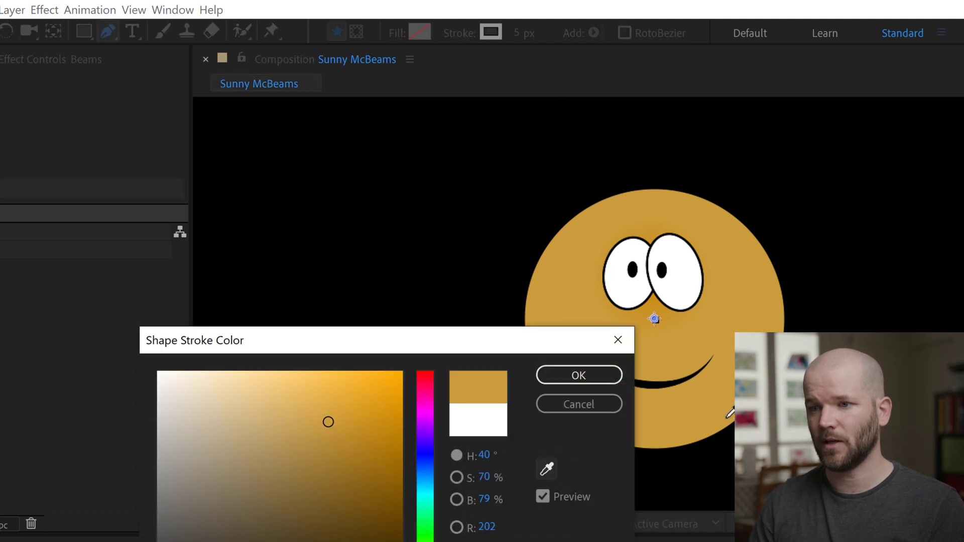
pyautogui.click(579, 376)
# Set the shape stroke width to 25 px
pyautogui.click(517, 35)
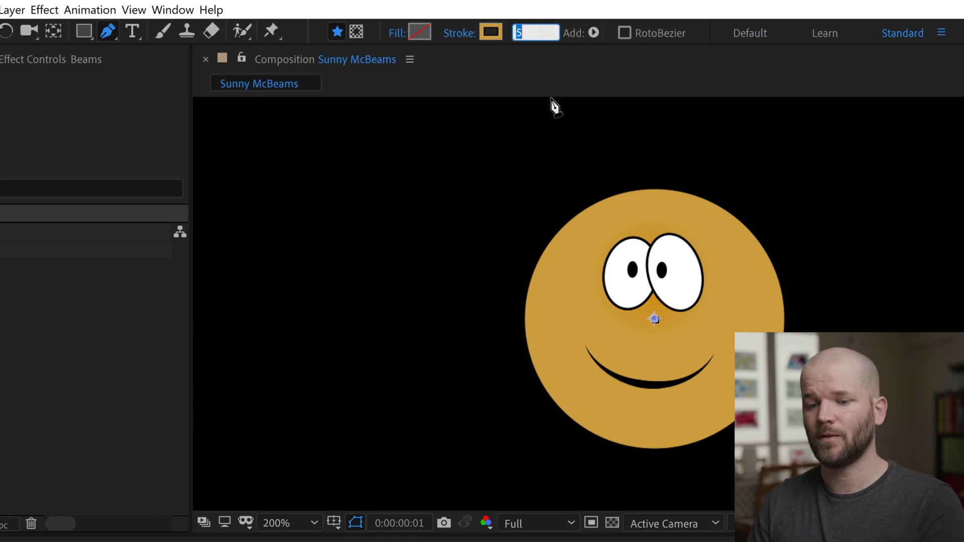
pyautogui.write('25')
pyautogui.press('Return')
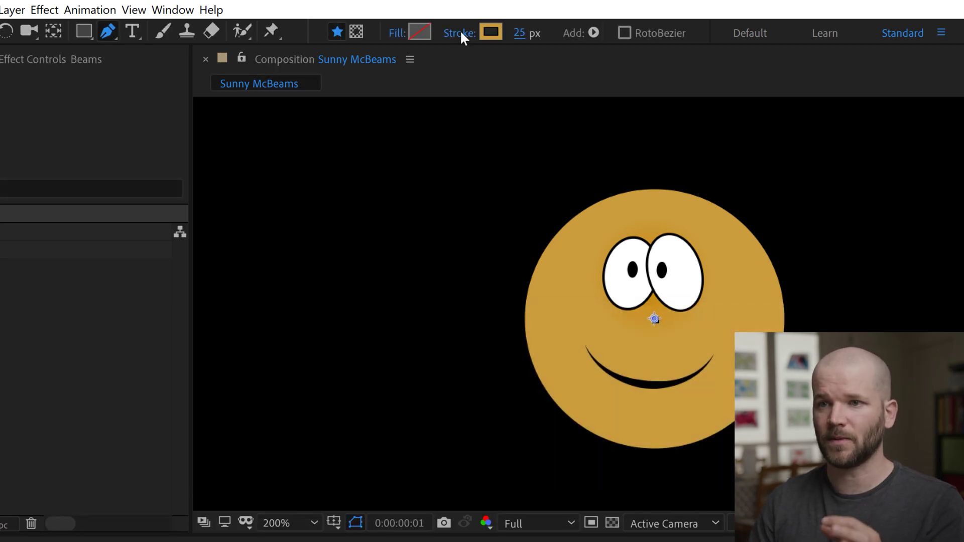
# Set the shape stroke to None
pyautogui.click(460, 33)
pyautogui.click(634, 394)
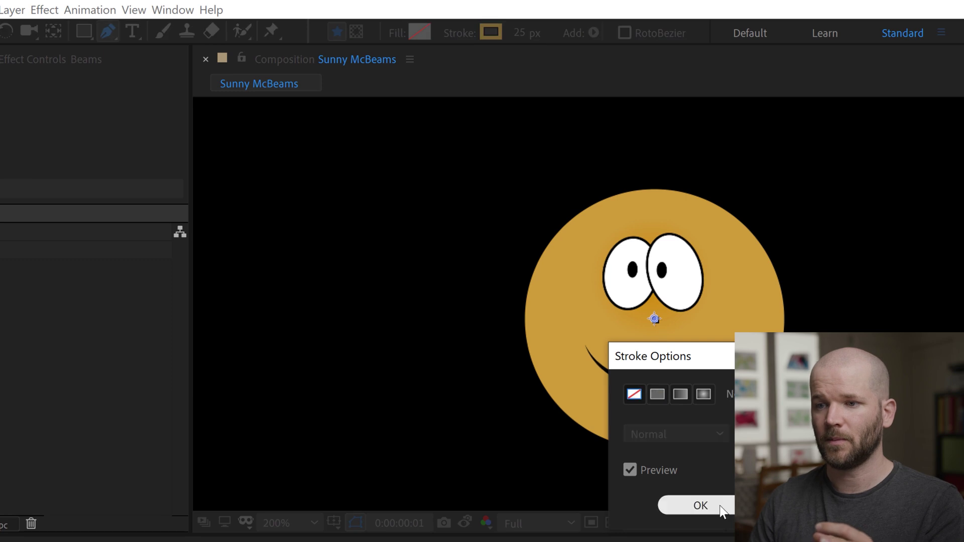
pyautogui.click(718, 507)
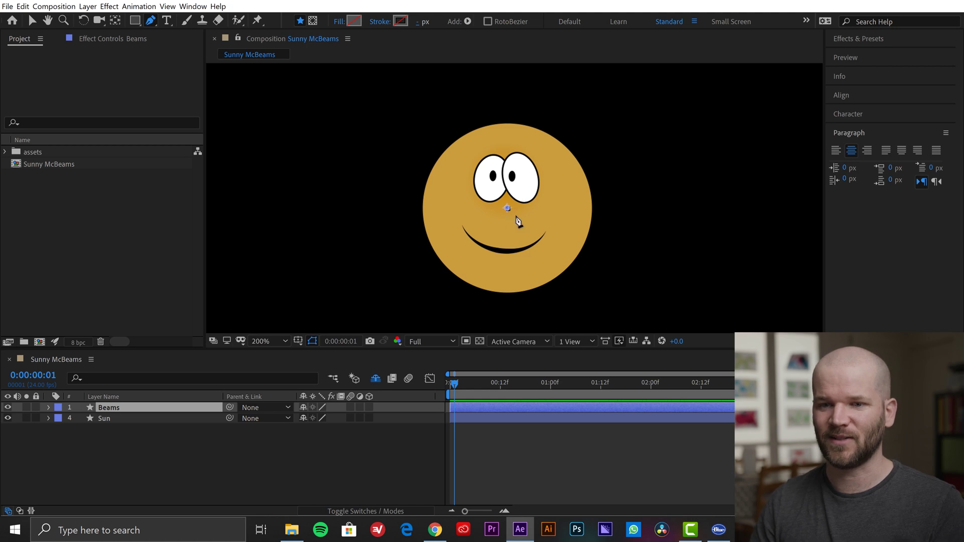
# Enlarge the composition view to 400% and show the guides crossing at the sun's center
pyautogui.press('.')
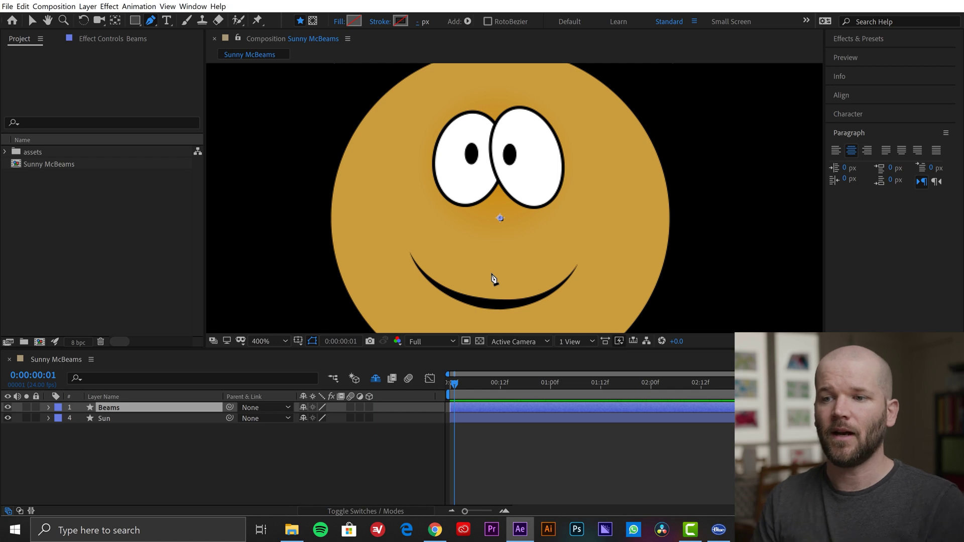
pyautogui.scroll(1, 507, 238)
pyautogui.scroll(-1, 511, 240)
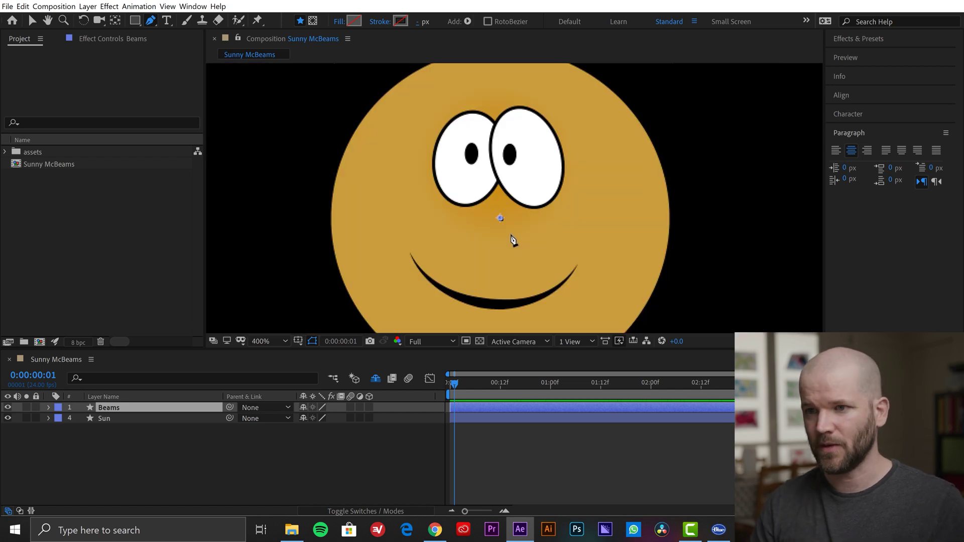
pyautogui.click(298, 342)
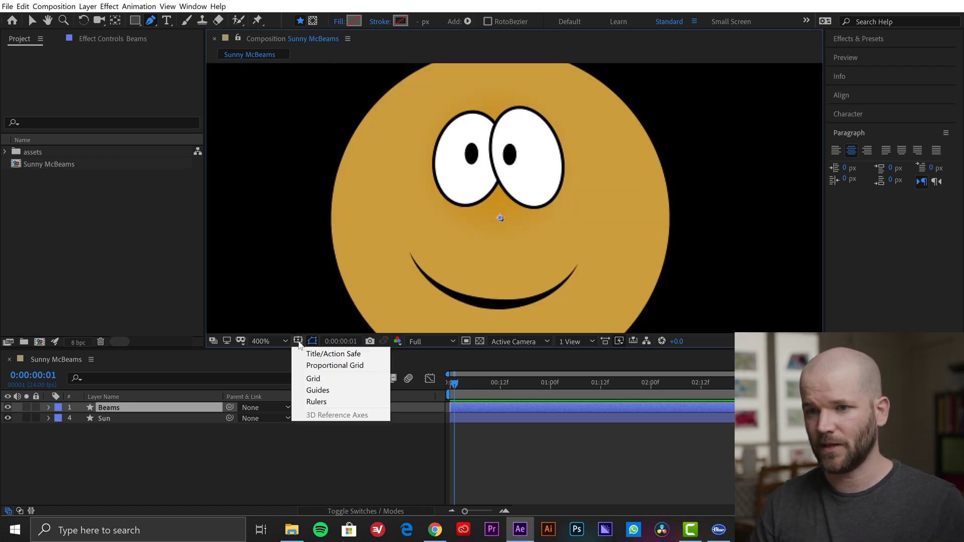
pyautogui.click(332, 391)
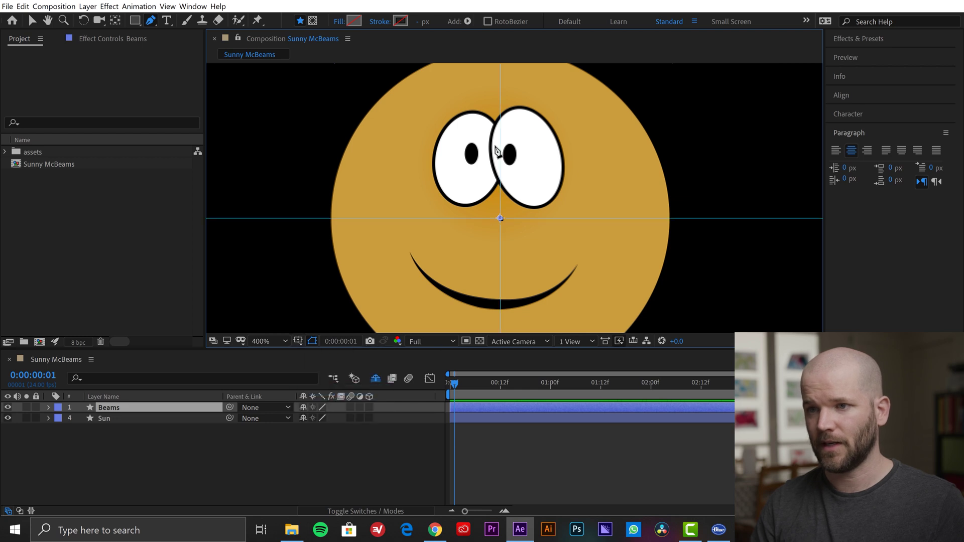
# Draw an open vertical path on the Beams layer with the Pen tool, from just above the sun's center along the guide to beyond its upper edge
pyautogui.click(500, 219)
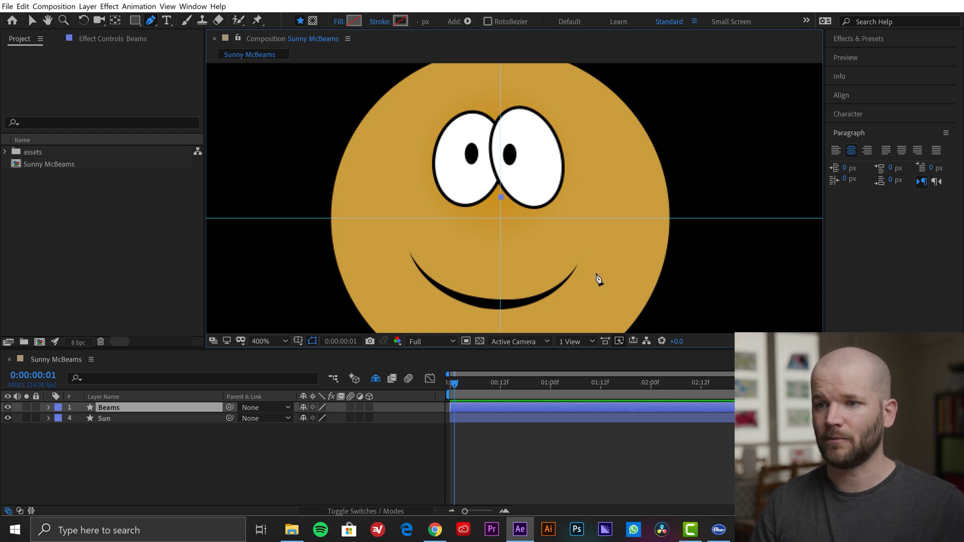
pyautogui.moveTo(540, 183); pyautogui.dragTo(536, 282)
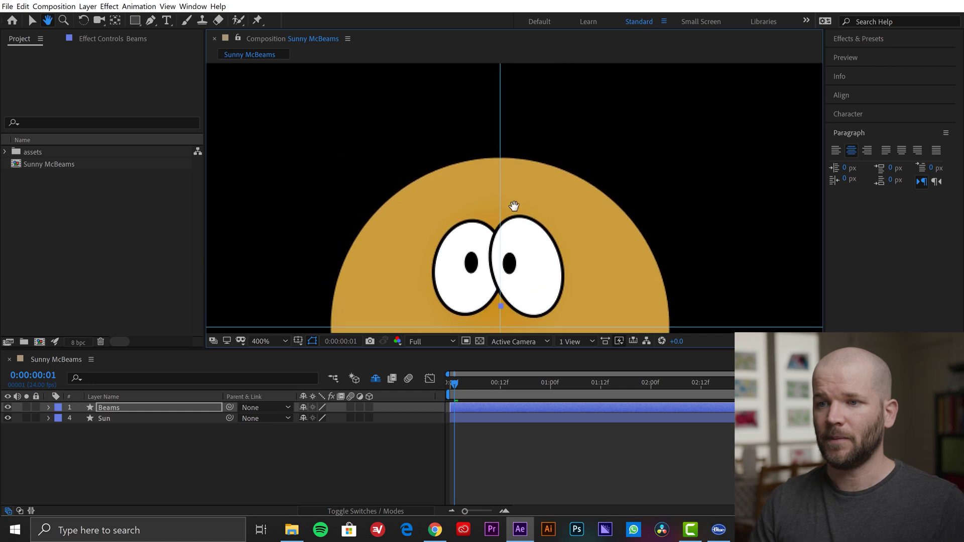
pyautogui.moveTo(500, 159); pyautogui.dragTo(500, 107)
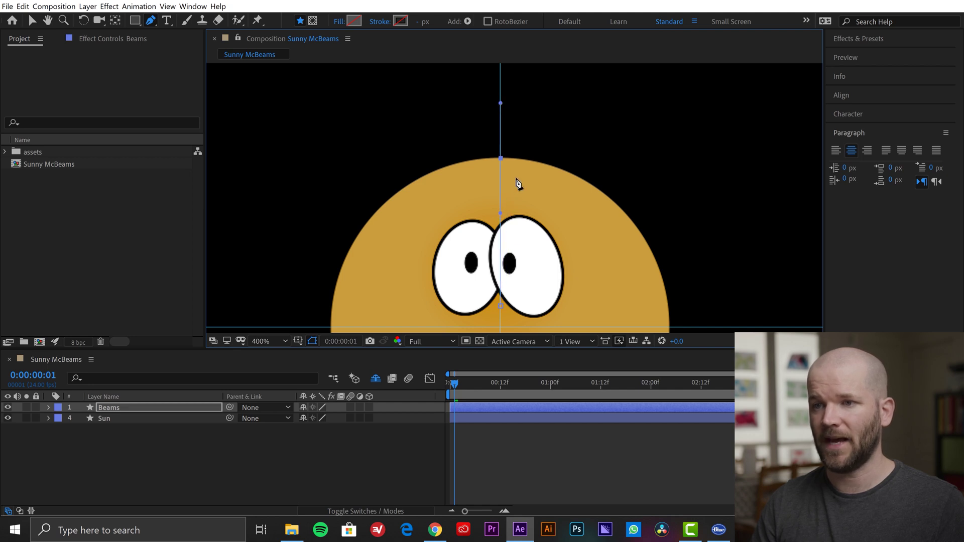
pyautogui.click(500, 79)
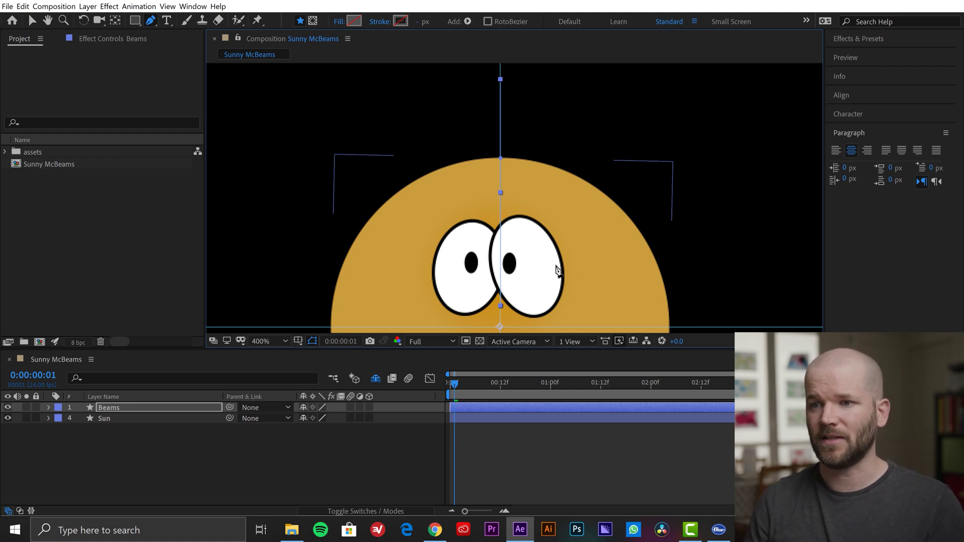
# Draw seven more open paths on the Beams layer, radiating from around the sun's center to beyond its edge at roughly even angles
pyautogui.press('h')
pyautogui.moveTo(572, 262); pyautogui.dragTo(575, 248)
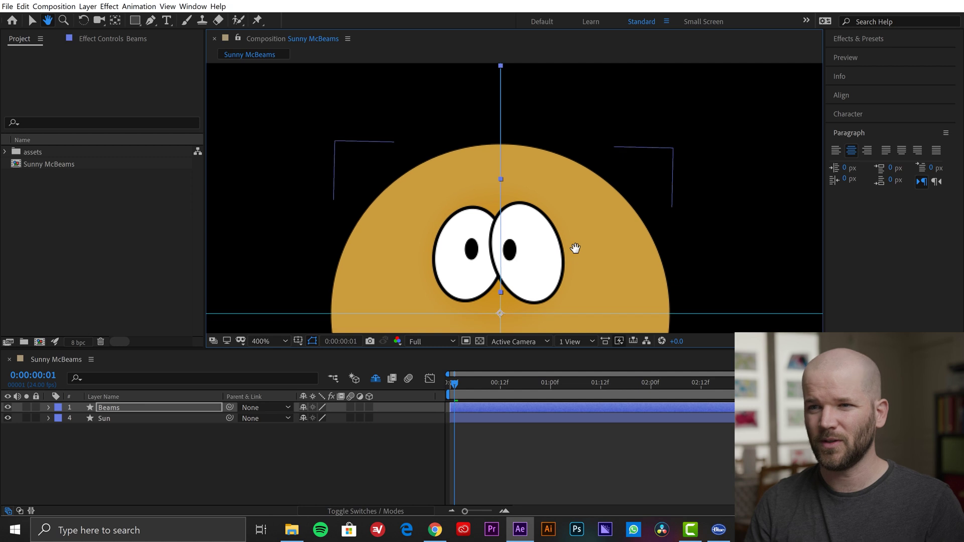
pyautogui.press('g')
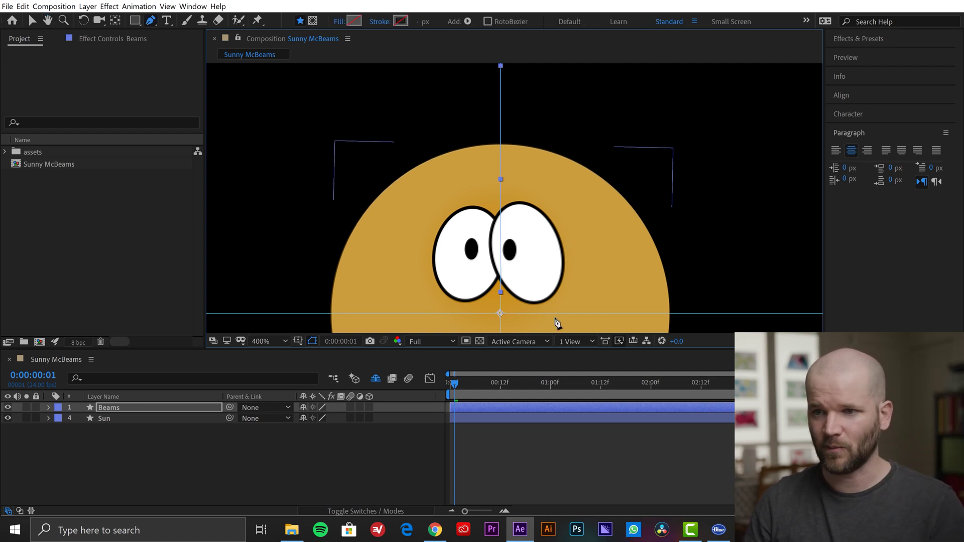
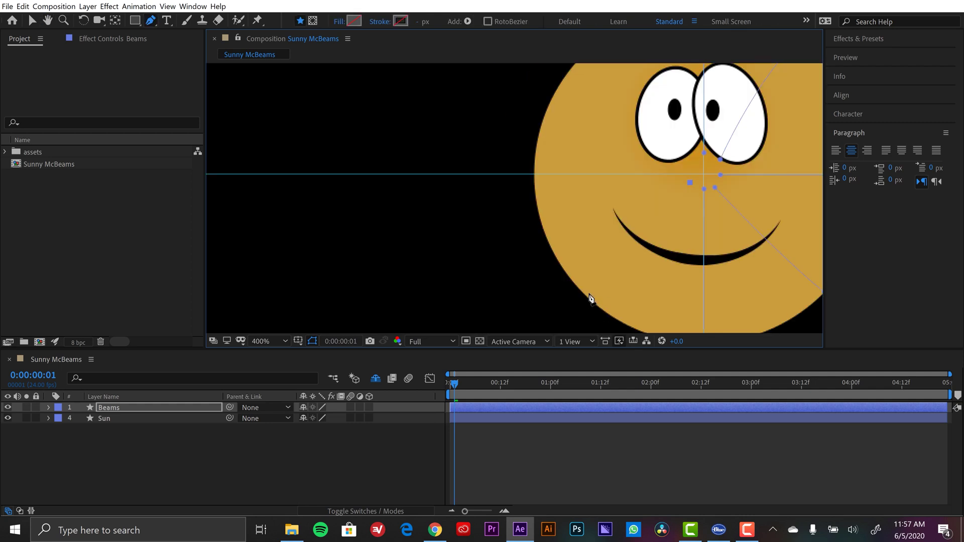
pyautogui.scroll(-2, 447, 240)
pyautogui.moveTo(512, 263); pyautogui.dragTo(530, 212)
pyautogui.press('v')
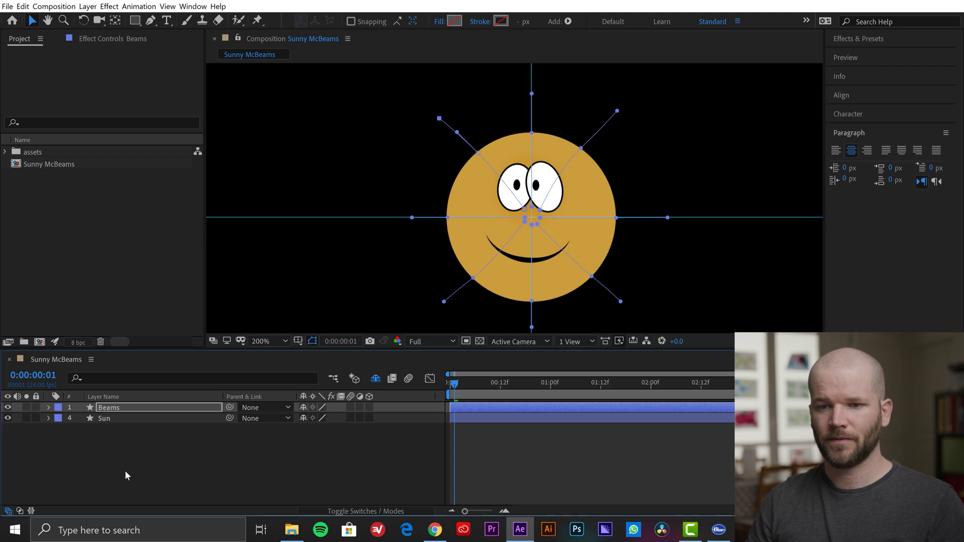
# Expand the Beams layer's contents and add a single Stroke shared by all eight shapes
pyautogui.click(47, 408)
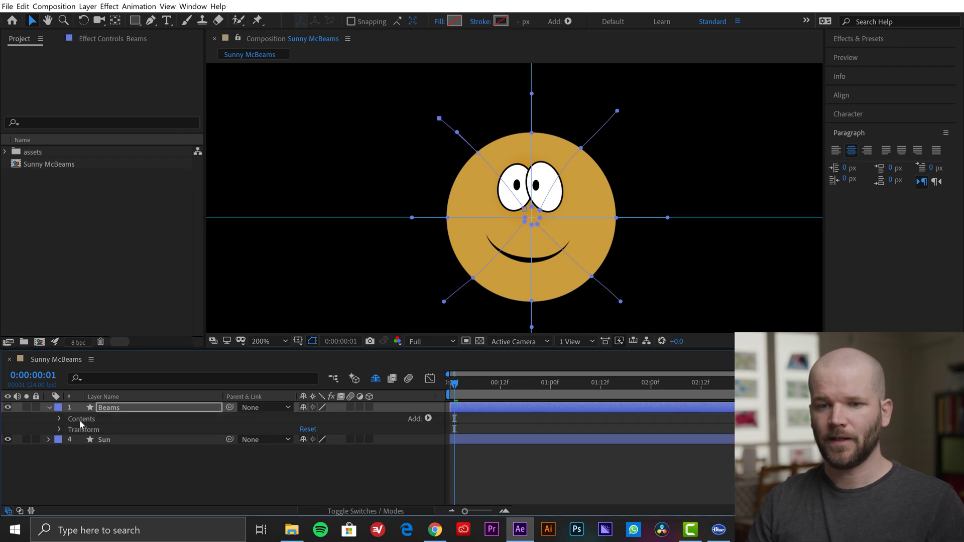
pyautogui.click(59, 419)
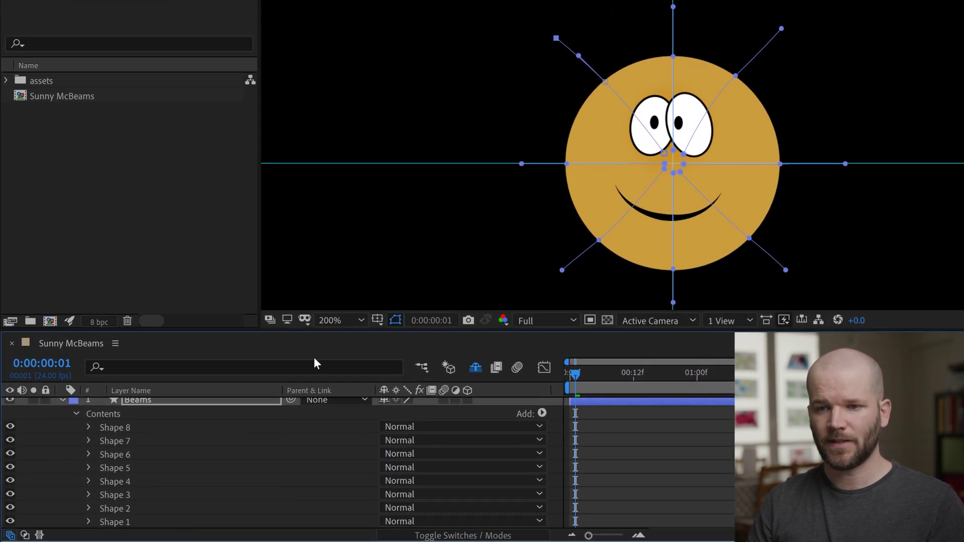
pyautogui.moveTo(342, 329); pyautogui.dragTo(346, 306)
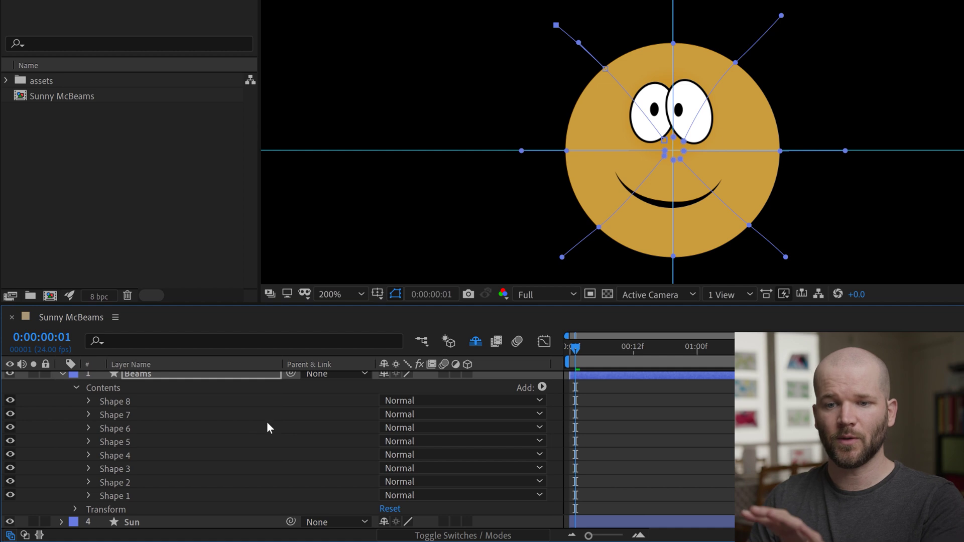
pyautogui.click(143, 375)
pyautogui.click(542, 387)
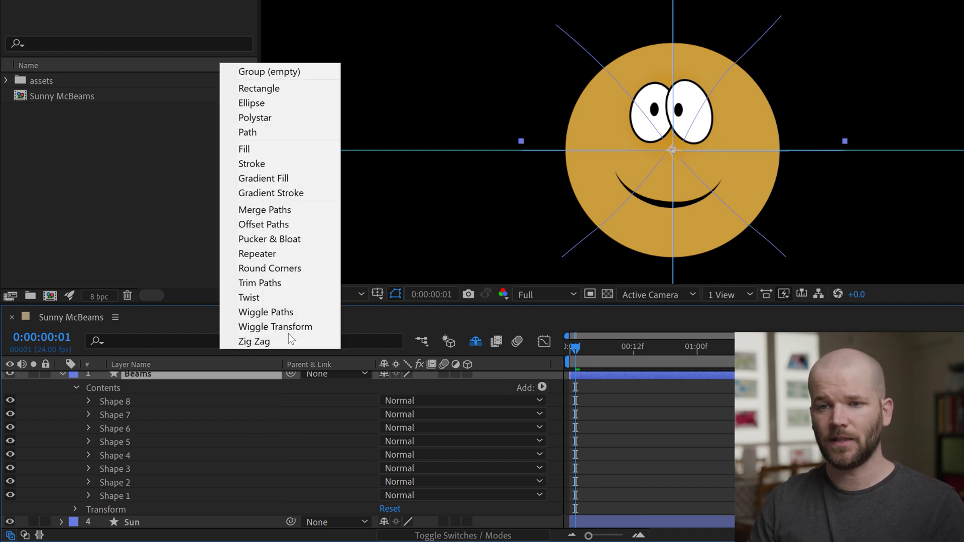
pyautogui.click(272, 161)
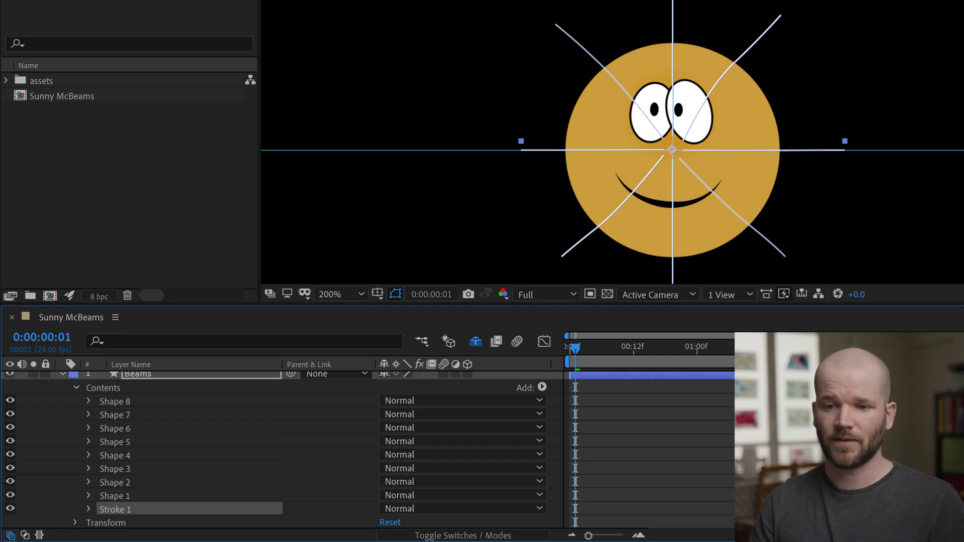
# Sample the sun's orange as the color of the Beams layer's Stroke 1 and set its stroke width to 25
pyautogui.click(82, 508)
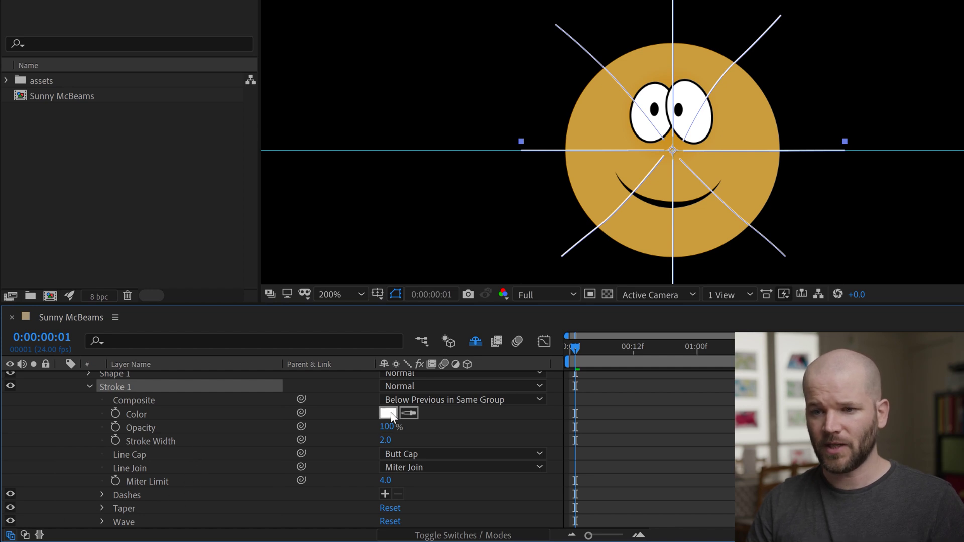
pyautogui.click(409, 414)
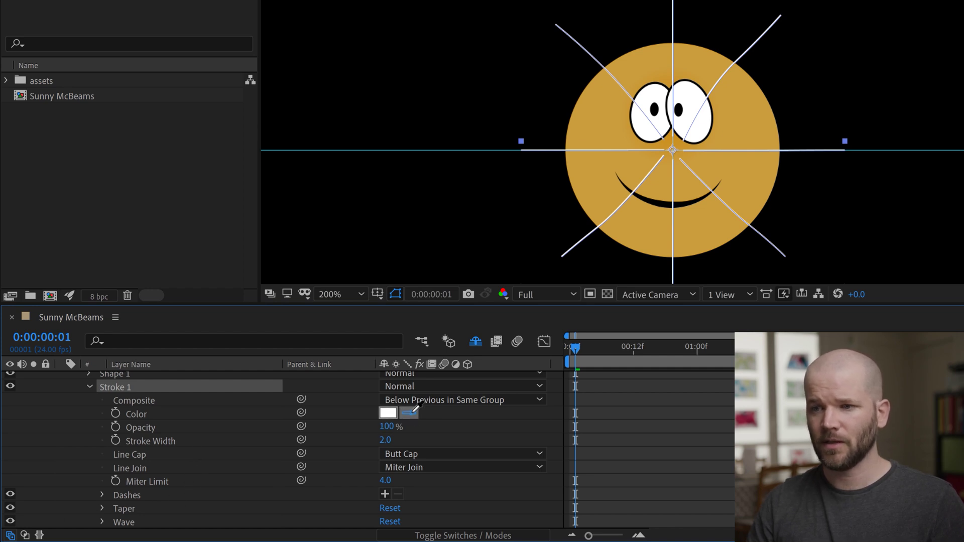
pyautogui.click(717, 244)
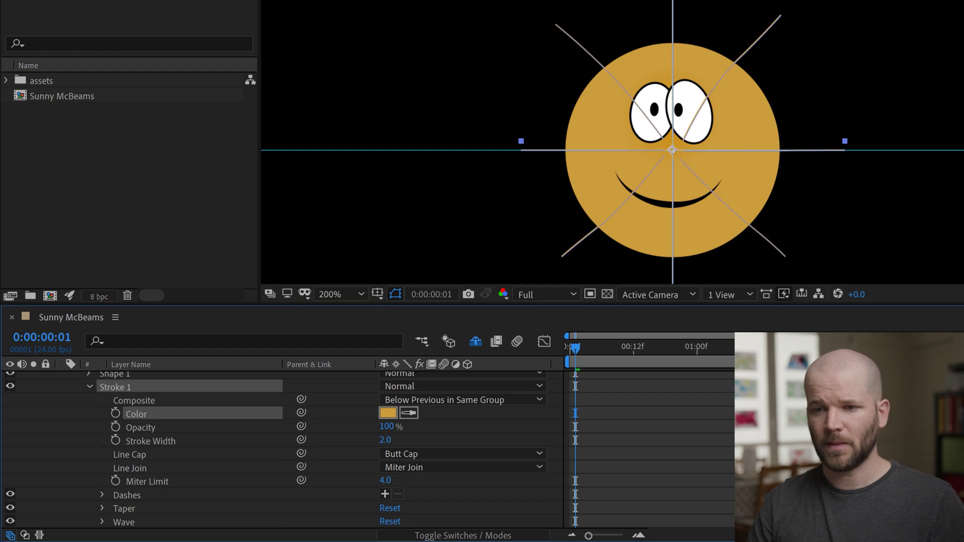
pyautogui.click(385, 440)
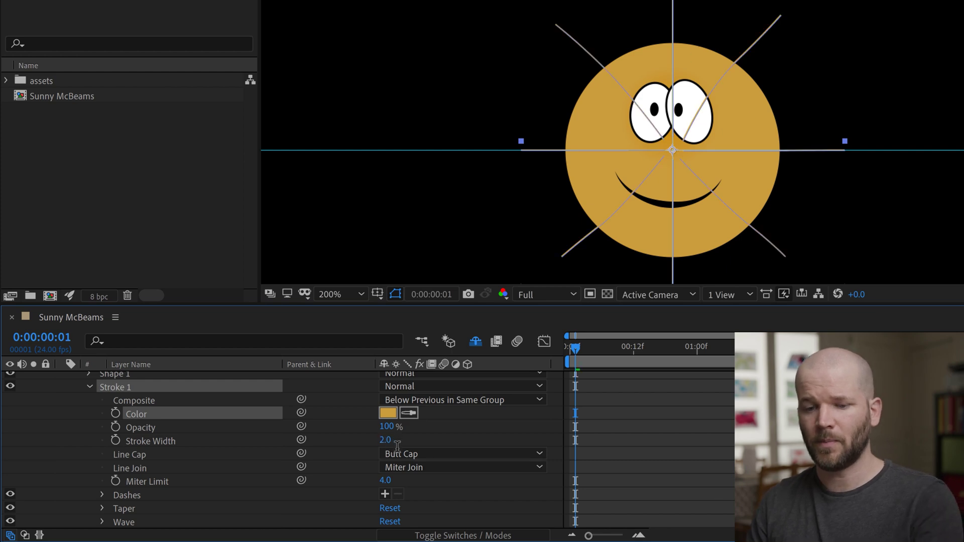
pyautogui.write('25')
pyautogui.click(475, 437)
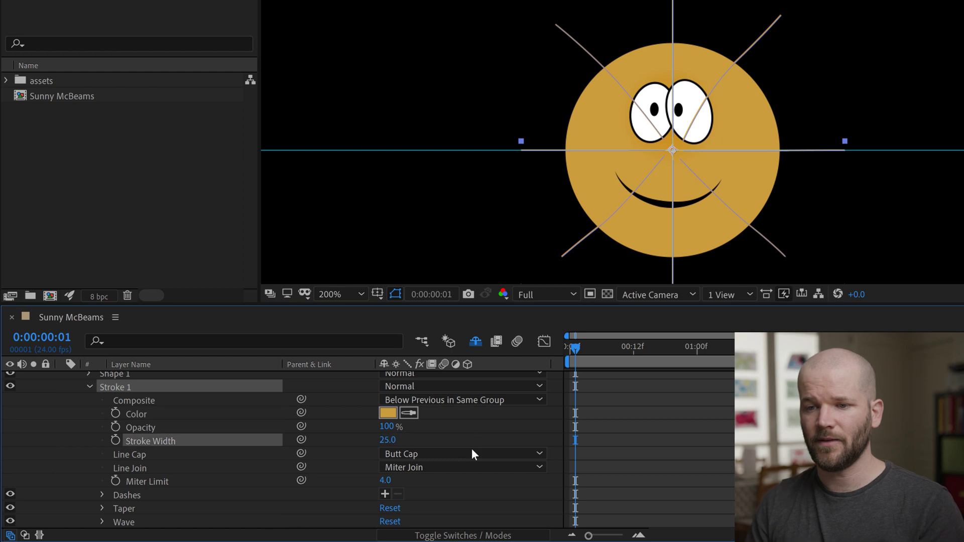
# Taper the beams' outer tips by setting the End Length of Stroke 1 to 50%
pyautogui.scroll(-1, 182, 485)
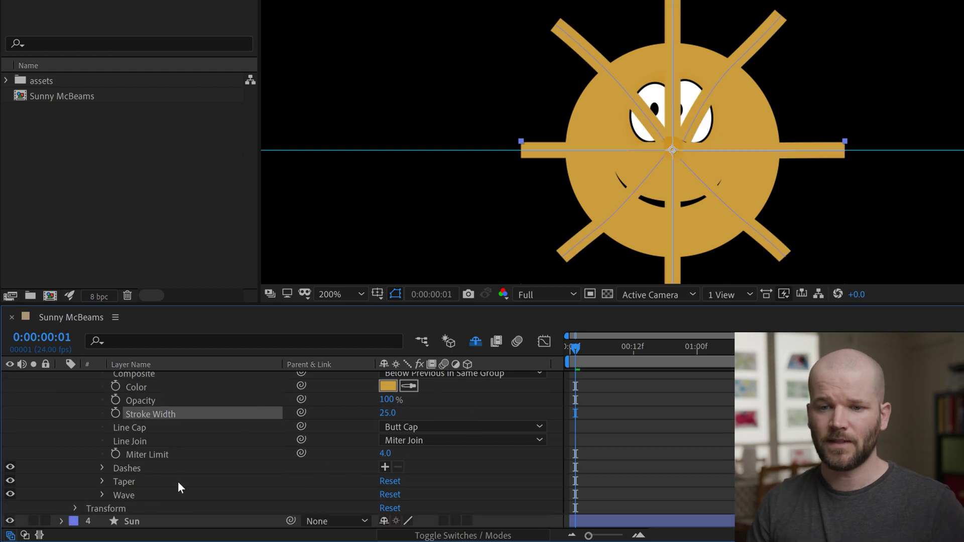
pyautogui.click(102, 481)
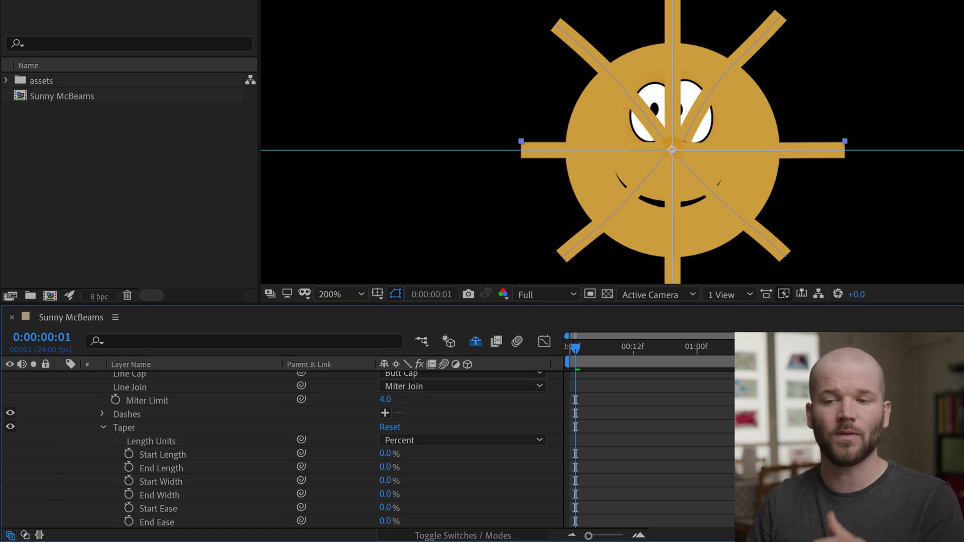
pyautogui.scroll(-3, 626, 464)
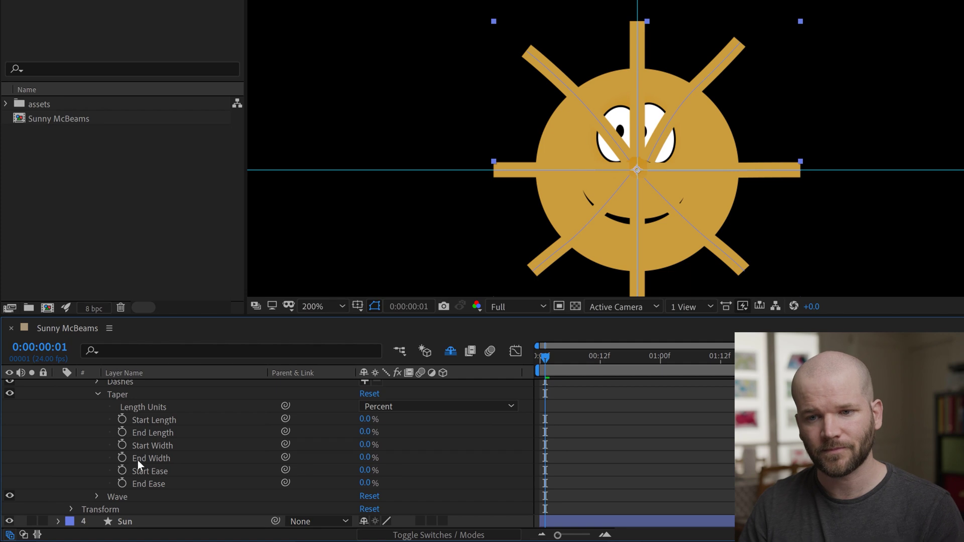
pyautogui.click(365, 432)
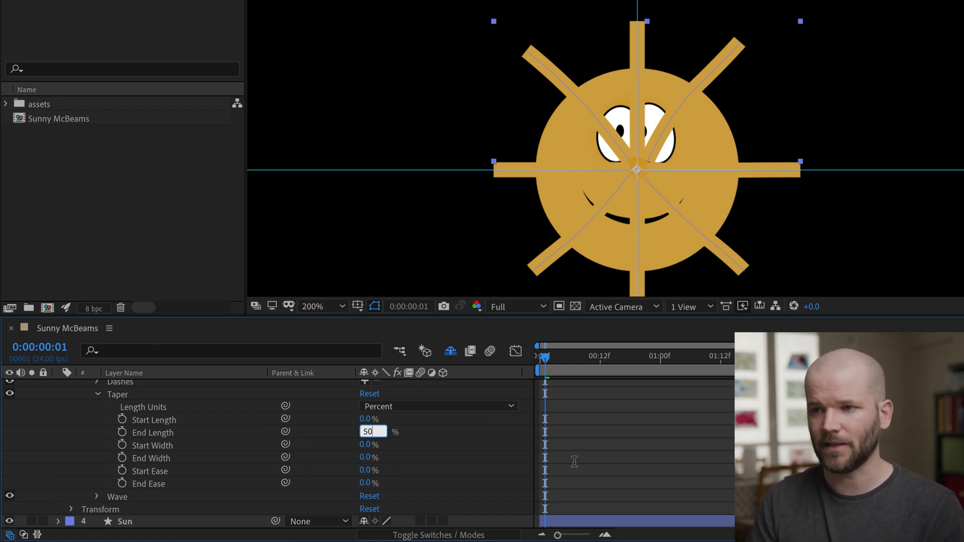
pyautogui.press('Return')
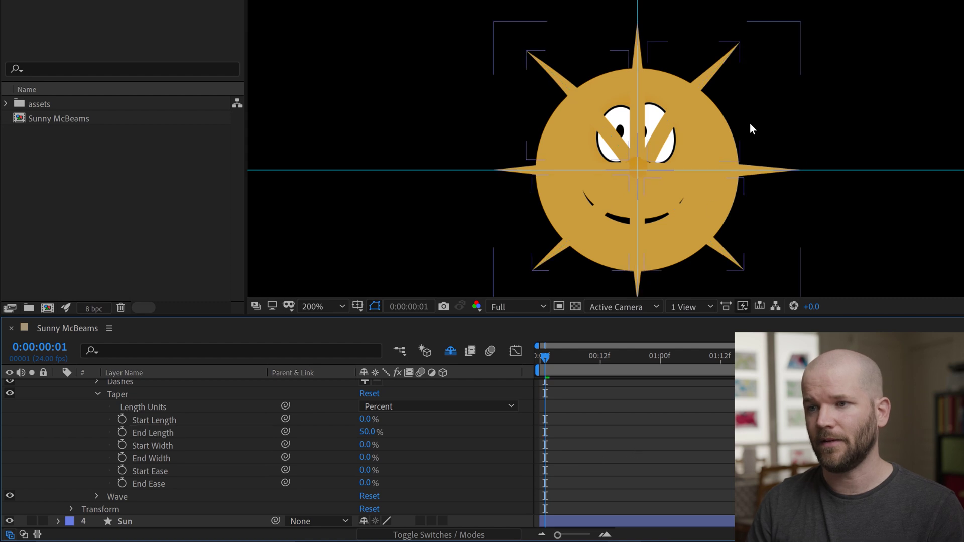
# Collapse the Beams layer's stroke and contents, and move the layer beneath the Sun layer
pyautogui.scroll(5, 155, 444)
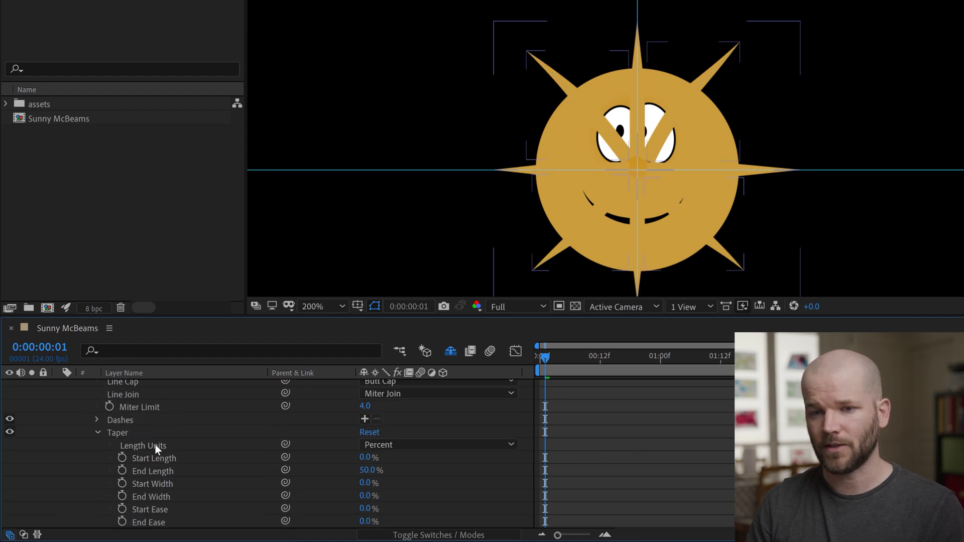
pyautogui.click(84, 471)
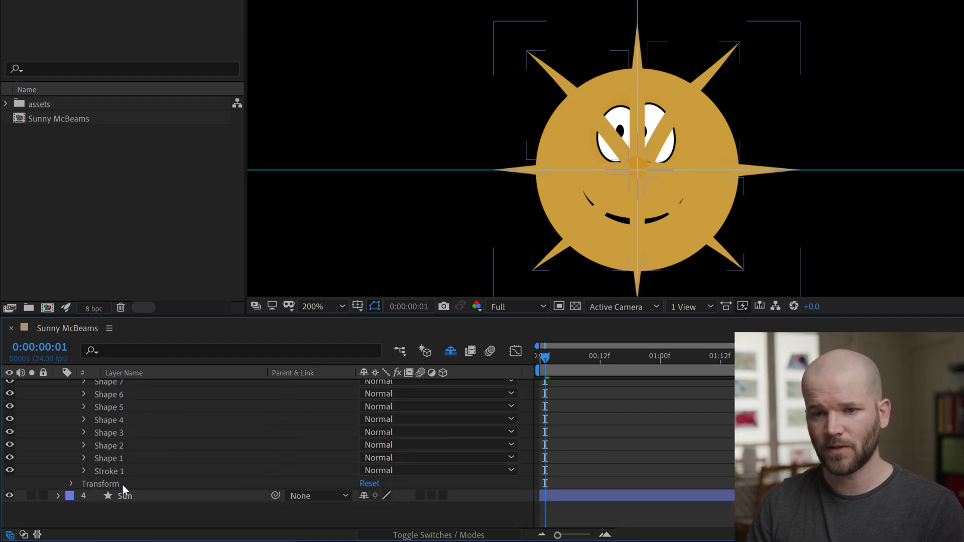
pyautogui.scroll(1, 182, 438)
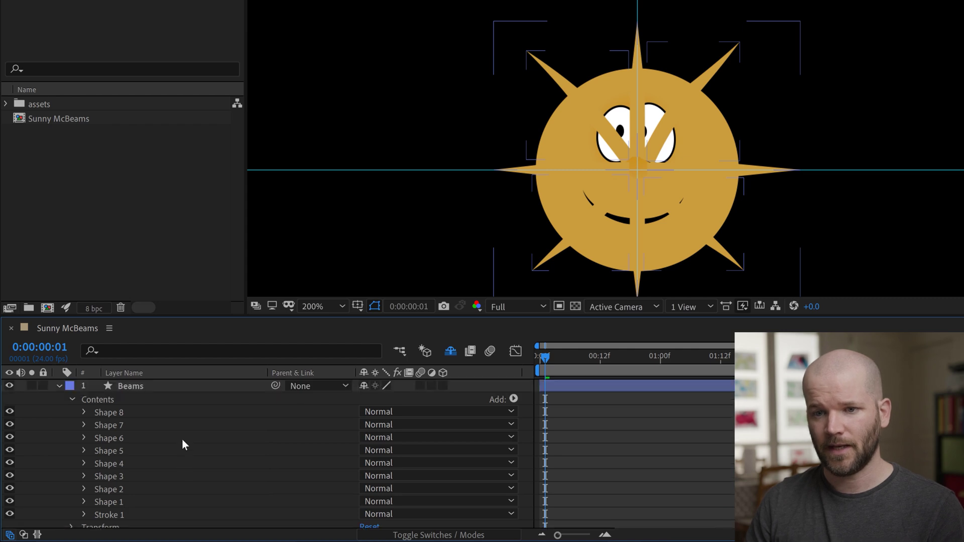
pyautogui.click(72, 399)
pyautogui.click(147, 391)
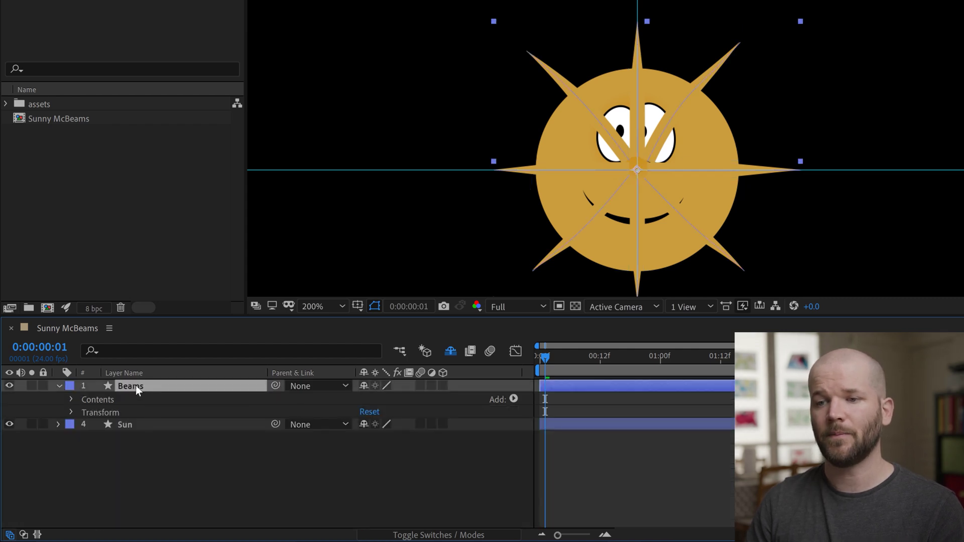
pyautogui.moveTo(136, 384); pyautogui.dragTo(164, 485)
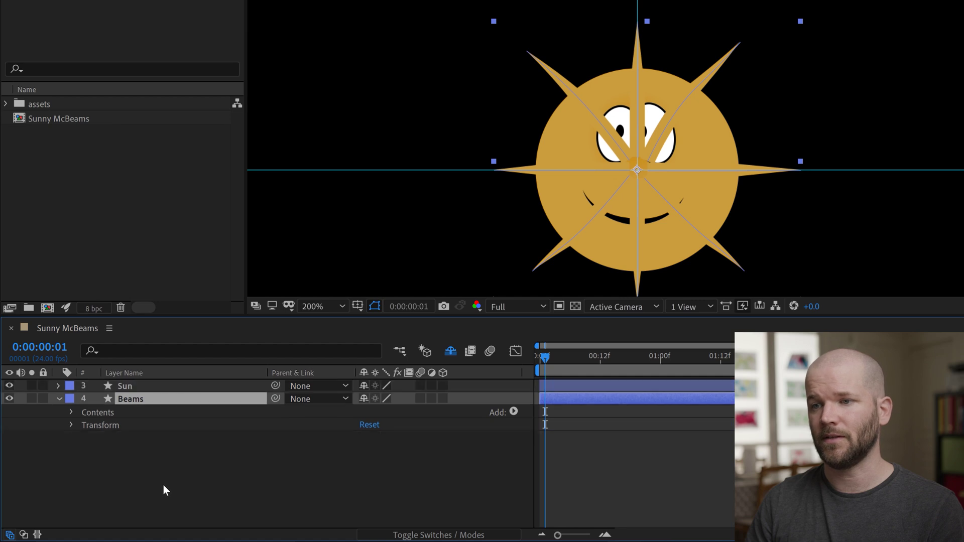
pyautogui.click(162, 490)
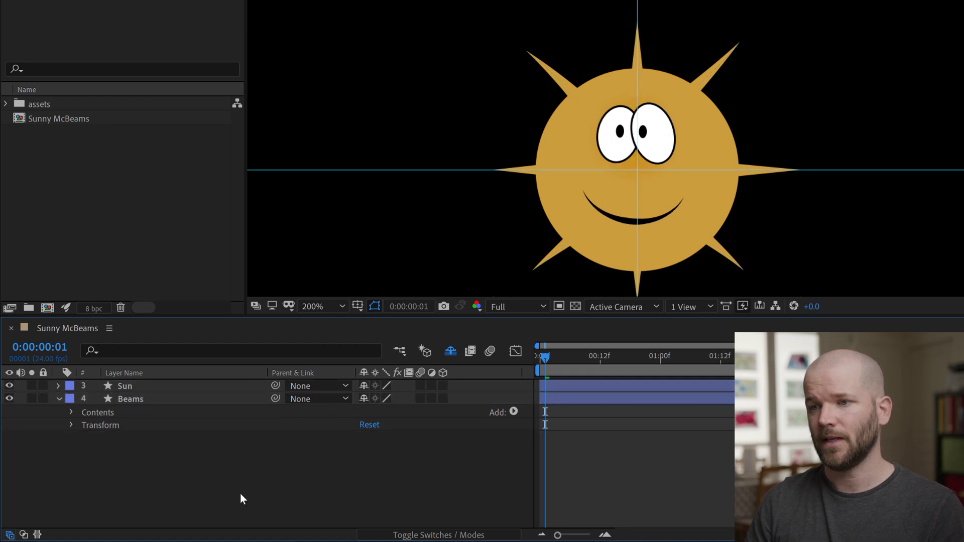
# Hide the guides in the composition view and collapse the Beams layer's properties
pyautogui.click(358, 306)
pyautogui.click(381, 365)
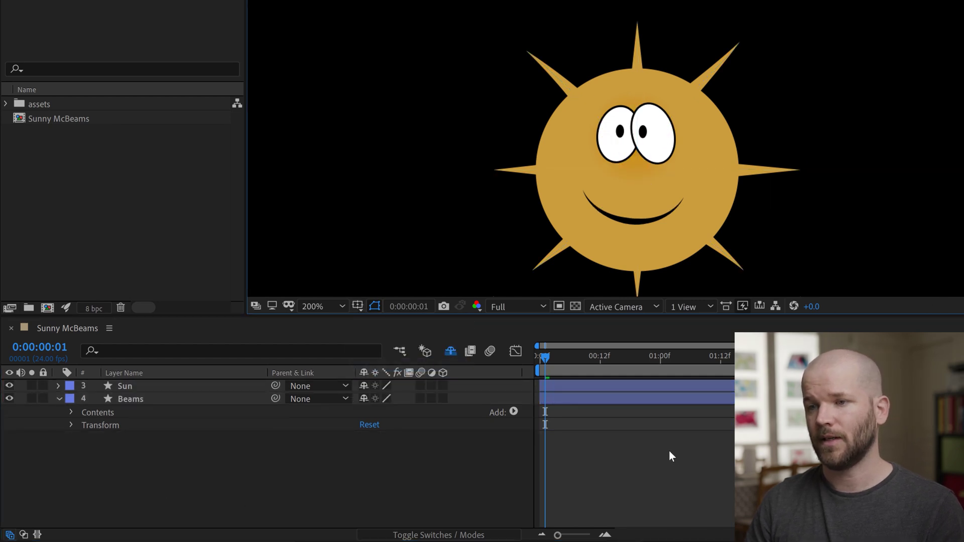
pyautogui.scroll(1, 650, 182)
pyautogui.scroll(-3, 649, 182)
pyautogui.scroll(3, 651, 193)
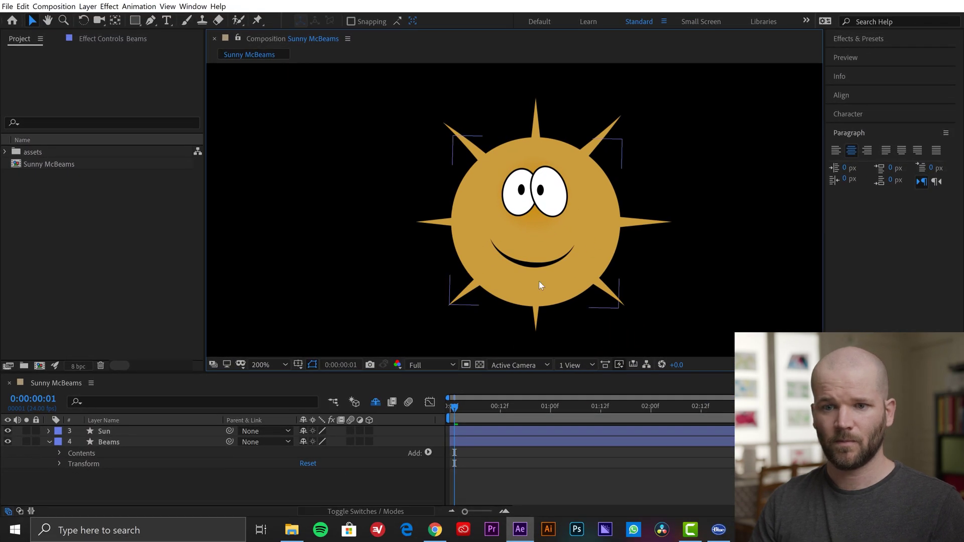
pyautogui.click(100, 445)
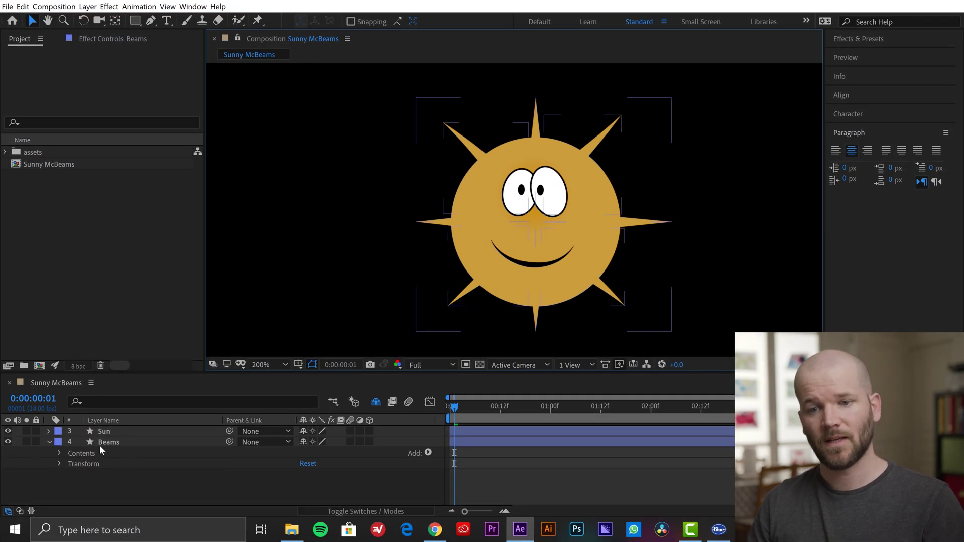
pyautogui.click(47, 444)
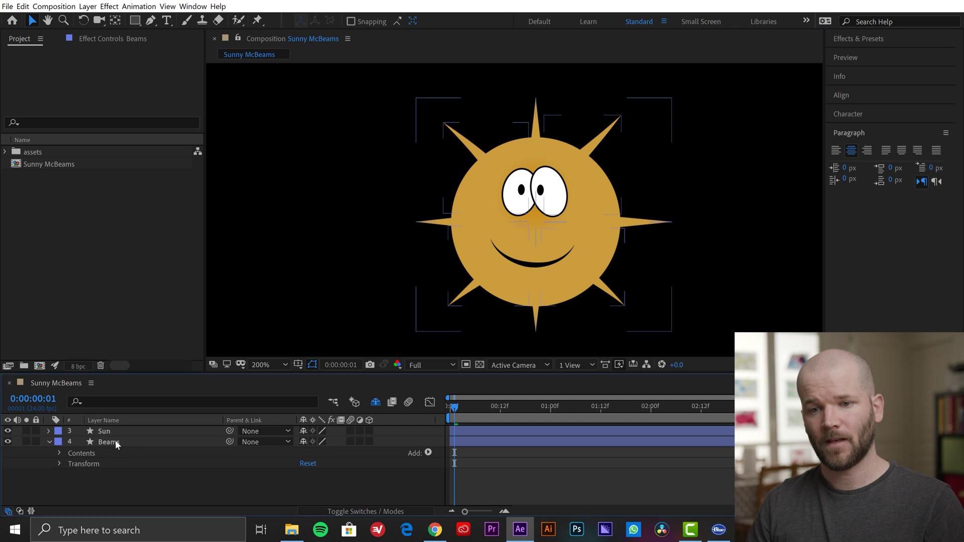
pyautogui.click(50, 443)
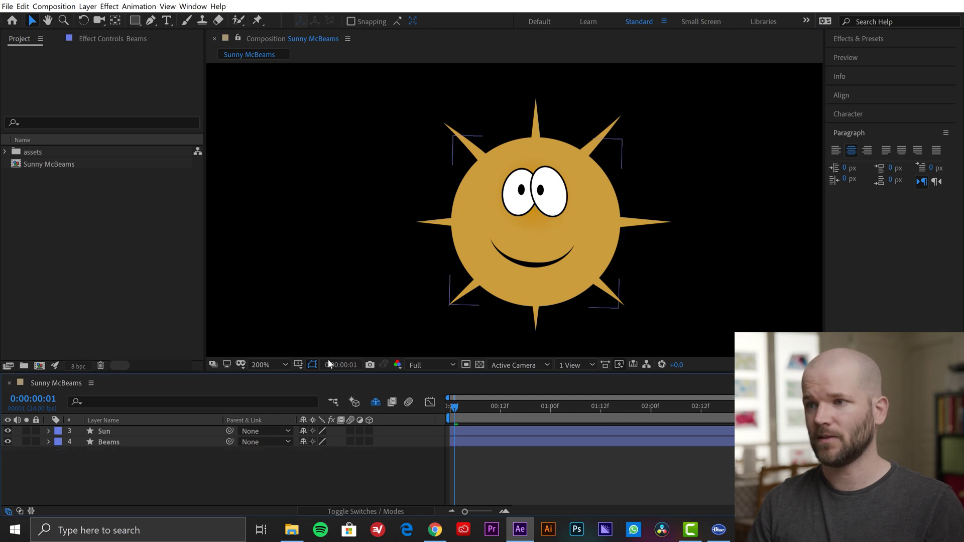
# Collapse the Paragraph settings, open the Noodle script panel, and widen the panel column so that its controls fit
pyautogui.click(845, 135)
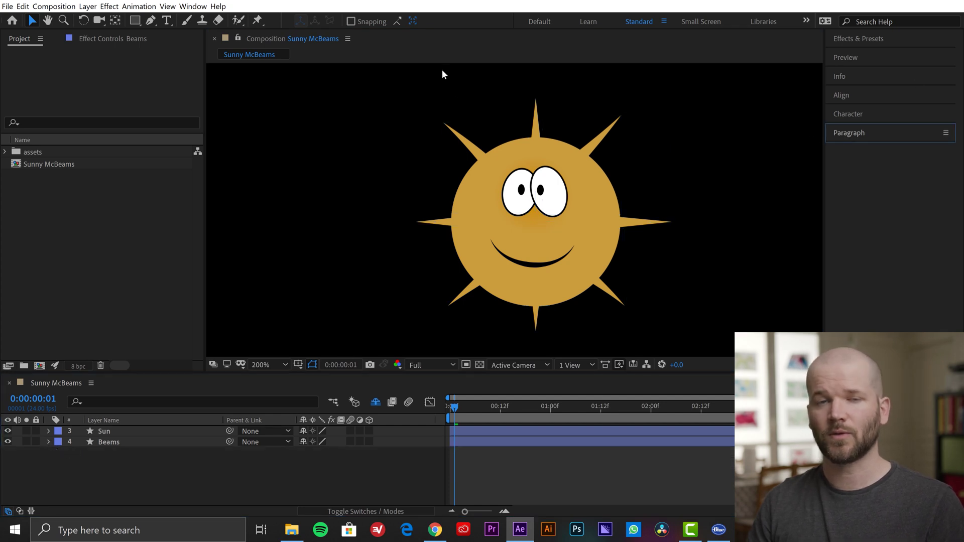
pyautogui.click(193, 7)
pyautogui.click(236, 513)
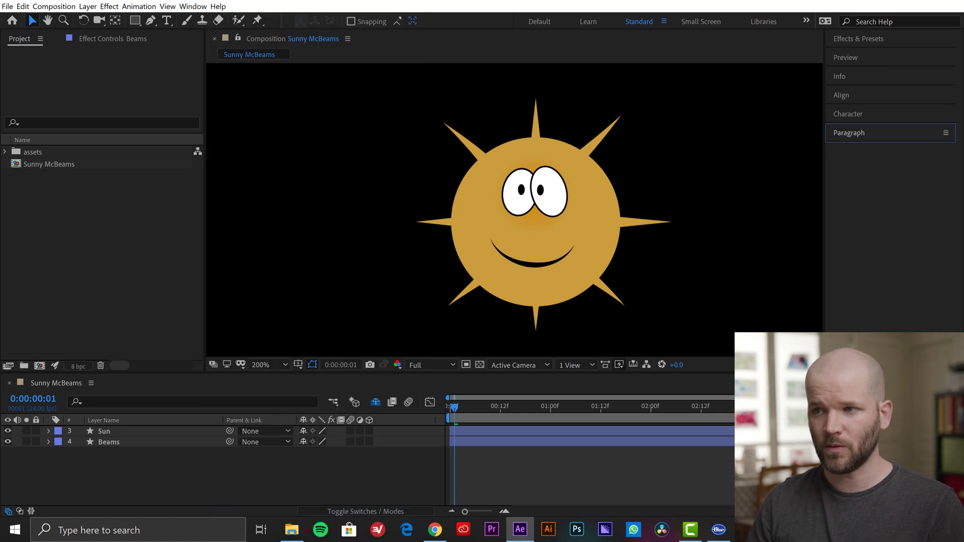
pyautogui.moveTo(825, 255); pyautogui.dragTo(767, 255)
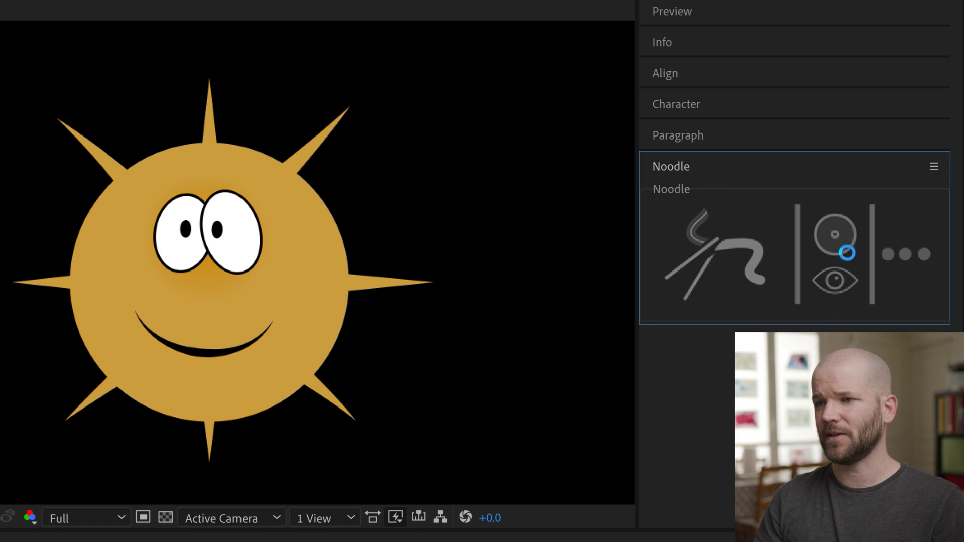
# Apply Noodle to the Beams layer with one shared effect for all eight paths, and parent Beams to the Sun layer
pyautogui.click(712, 243)
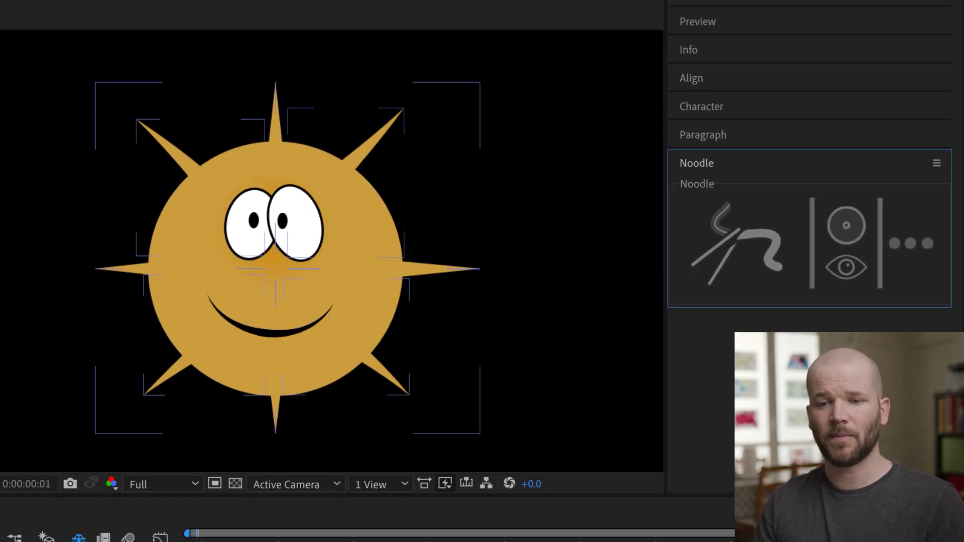
pyautogui.click(83, 454)
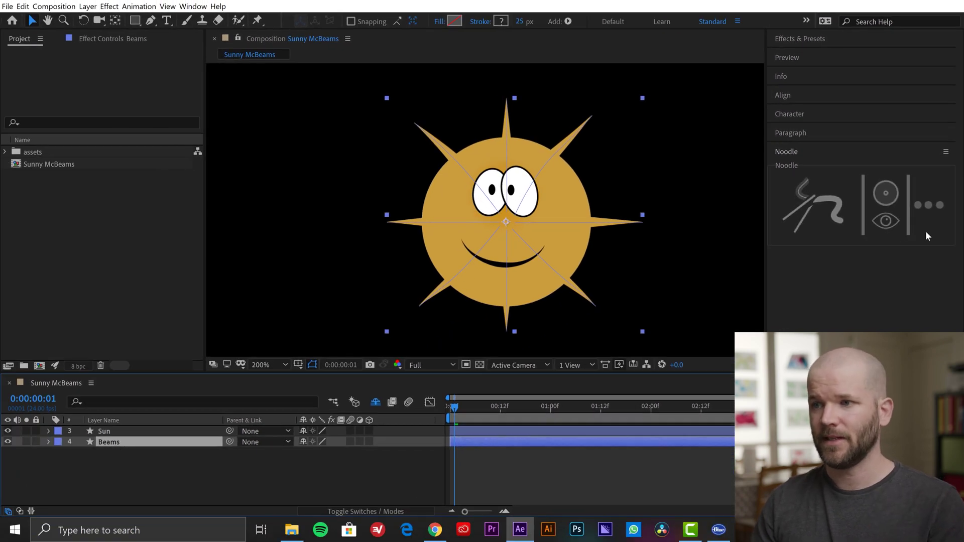
pyautogui.click(820, 202)
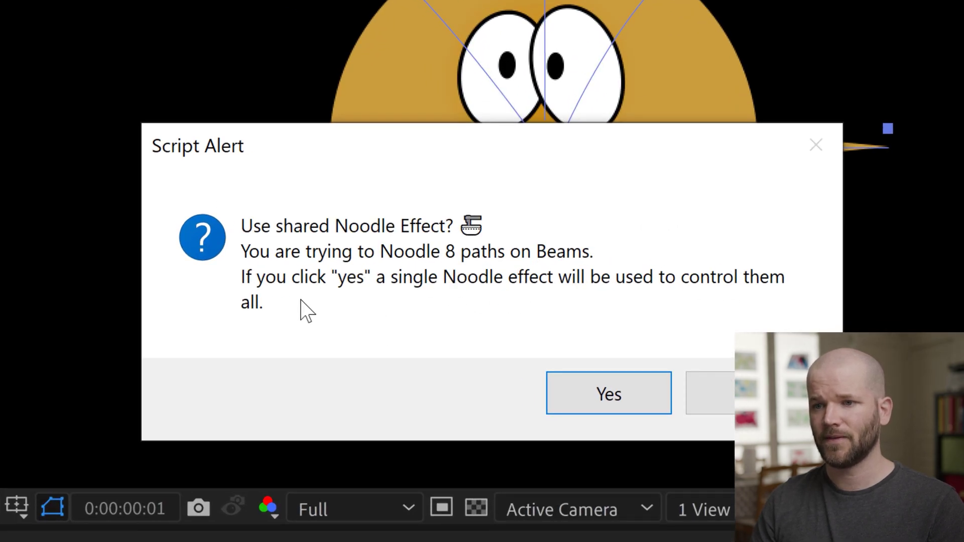
pyautogui.click(609, 396)
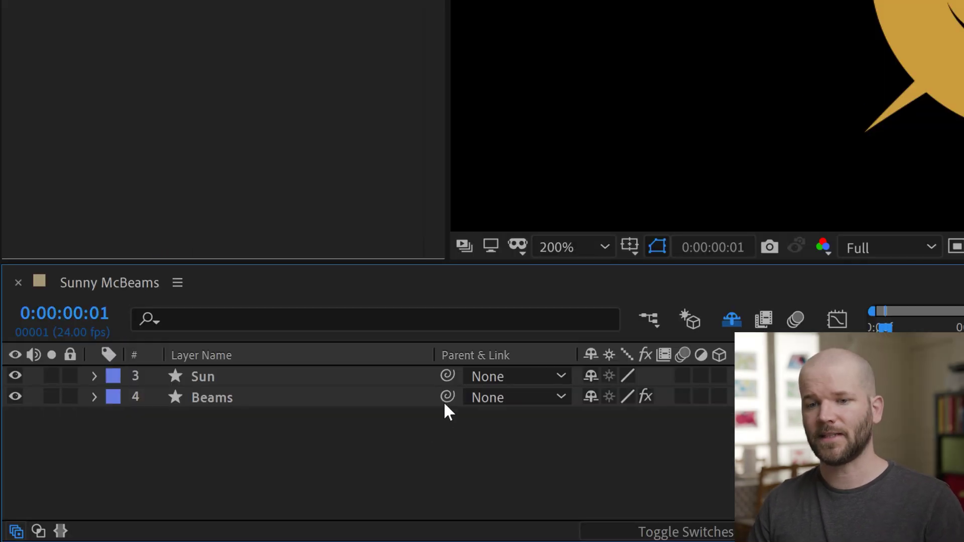
pyautogui.moveTo(447, 396); pyautogui.dragTo(237, 375)
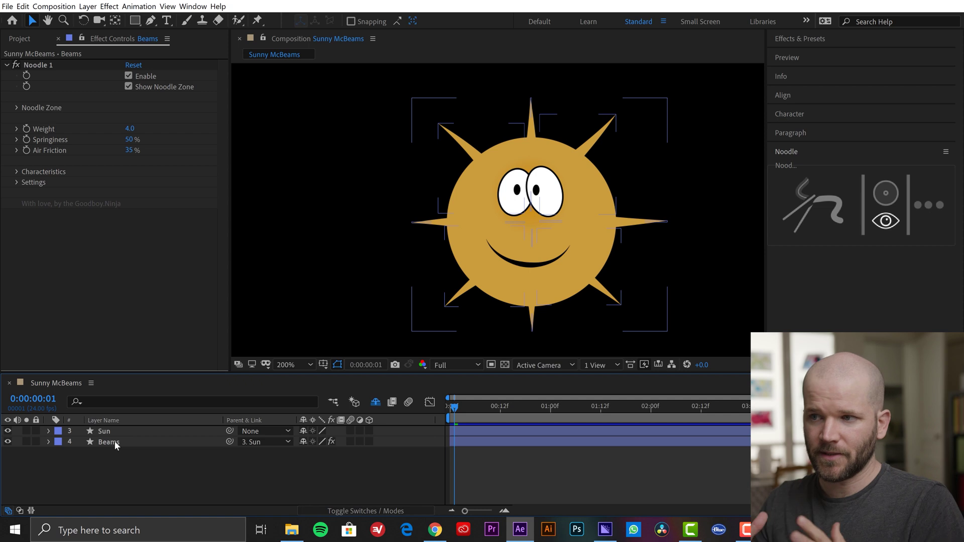
# Display the noodle zone of the Beams layer, examine its Noodle Zone settings, and hide the zone and settings again
pyautogui.click(103, 442)
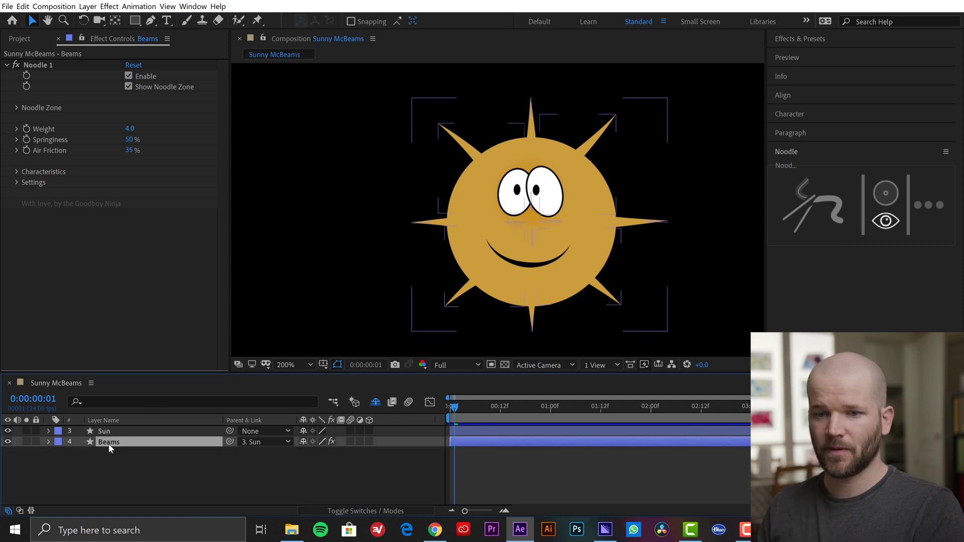
pyautogui.click(877, 197)
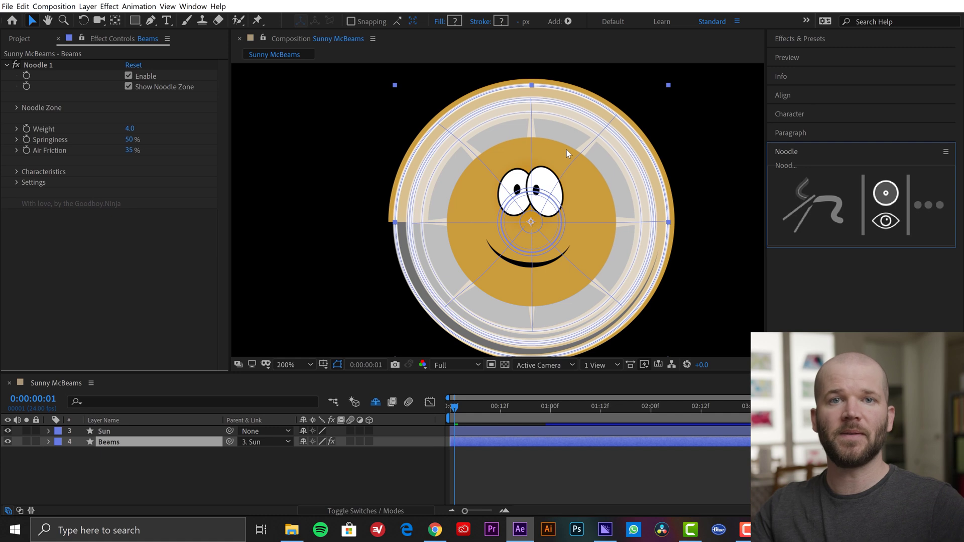
pyautogui.click(15, 108)
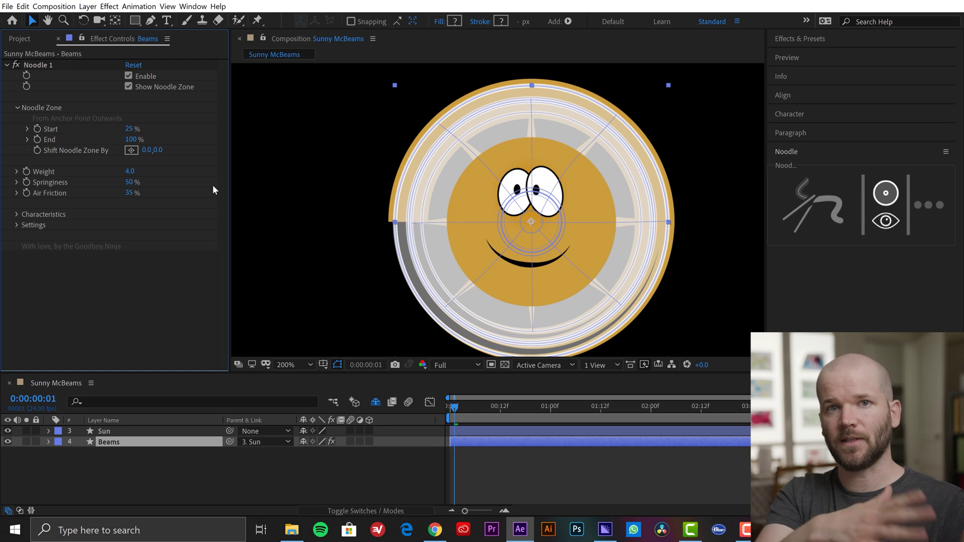
pyautogui.click(889, 197)
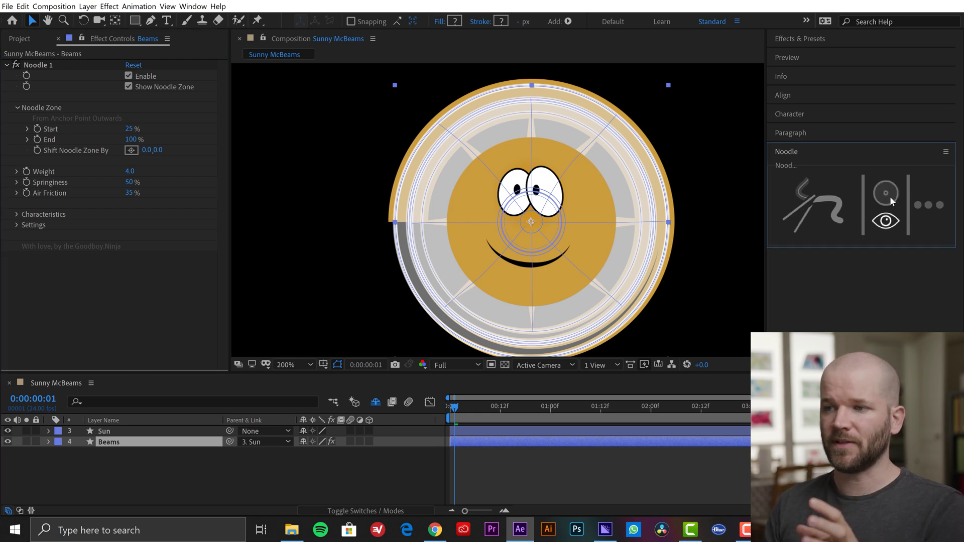
pyautogui.click(18, 107)
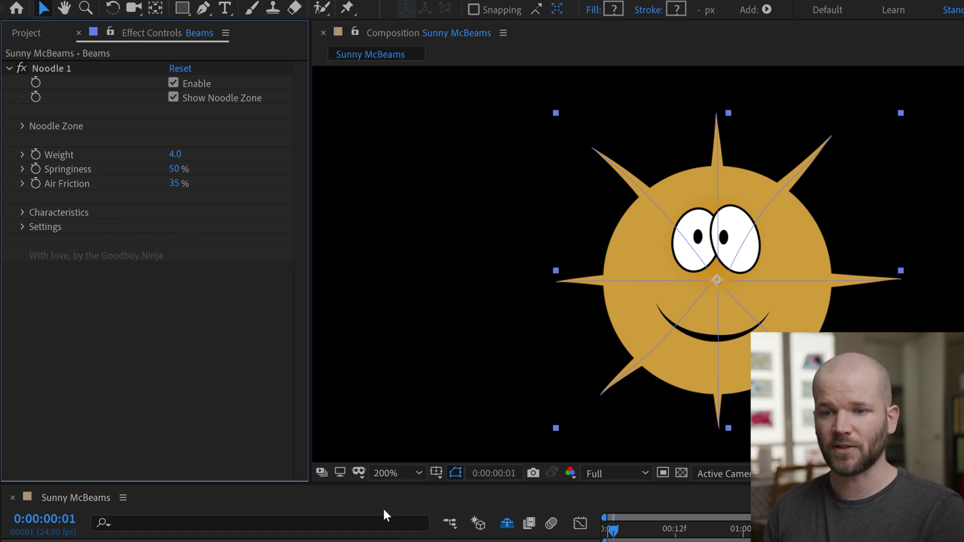
# Set the Beams layer's Noodle Weight to 8 and Air Friction to 50%, and preview the animation
pyautogui.click(175, 154)
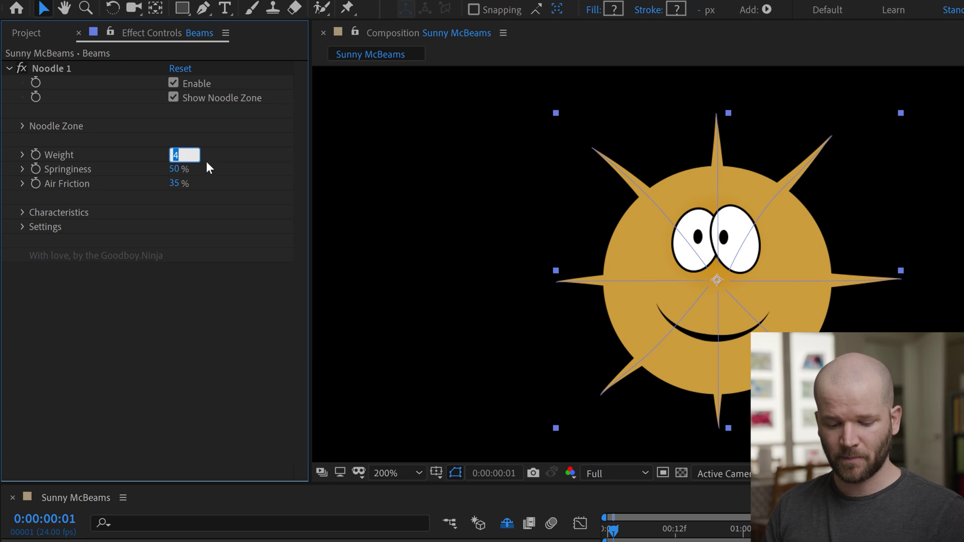
pyautogui.press('Return')
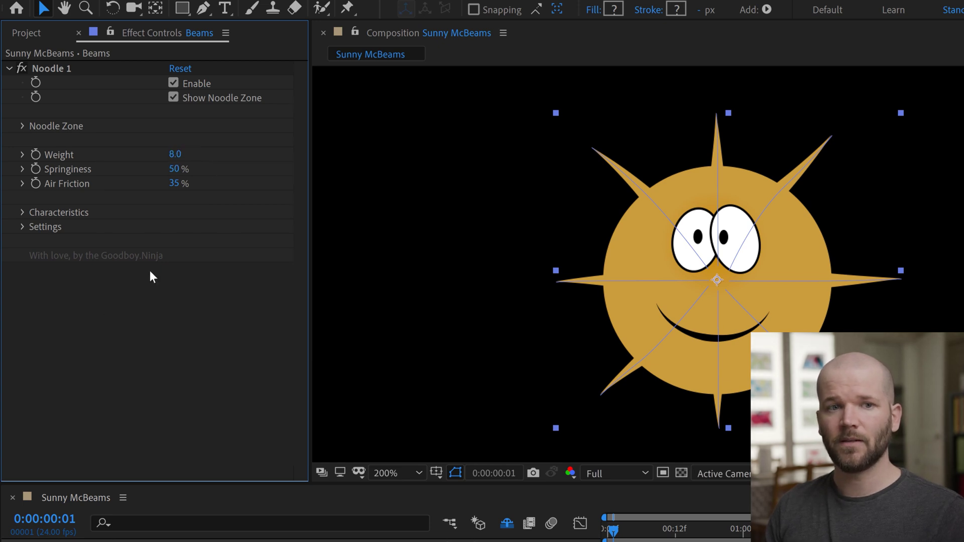
pyautogui.click(190, 193)
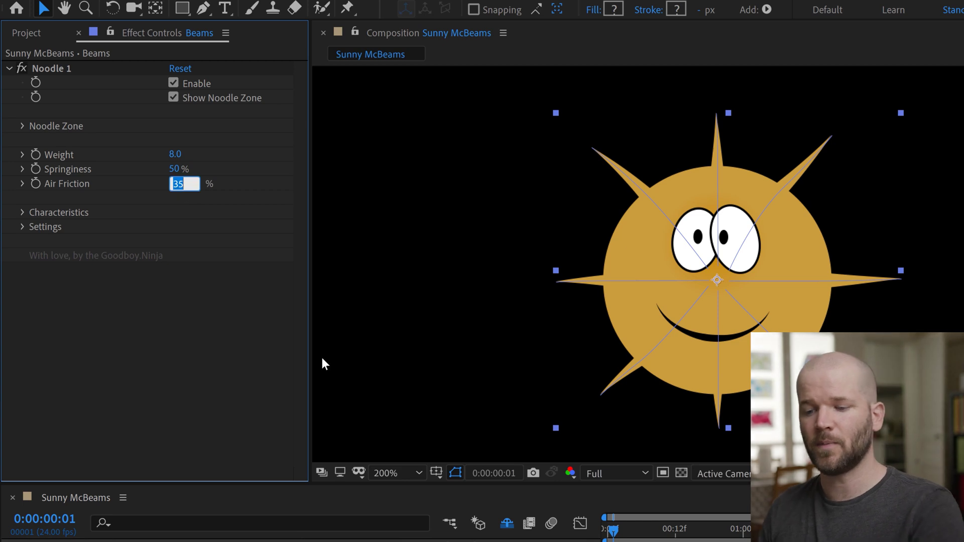
pyautogui.write('50')
pyautogui.press('Return')
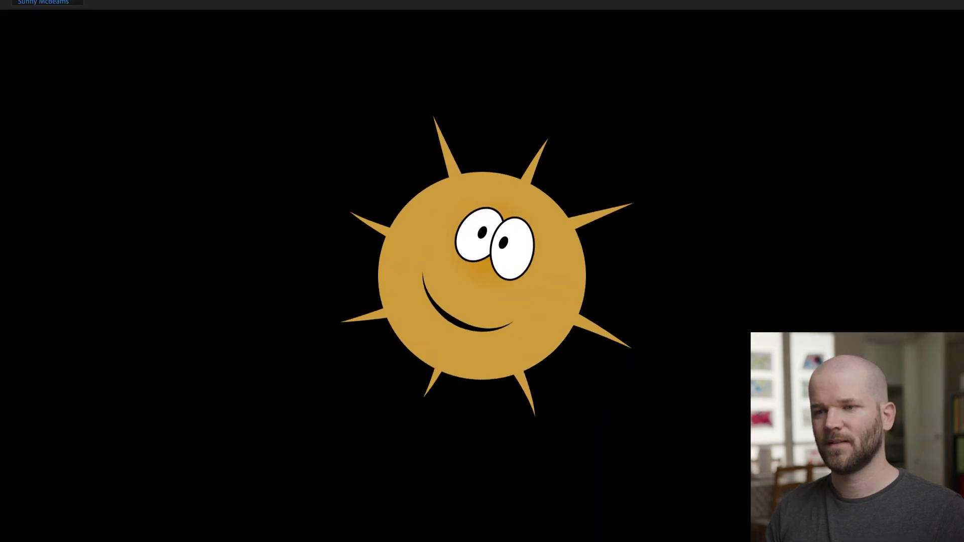
pyautogui.press('space')
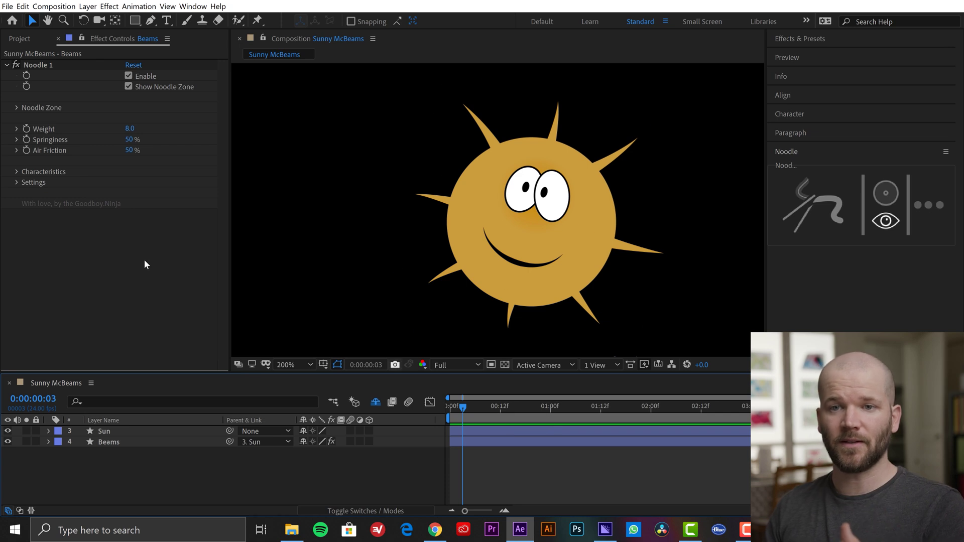
# Expand the Noodle effect's Characteristics and set Posterize Time to 50%
pyautogui.click(16, 172)
pyautogui.click(16, 172)
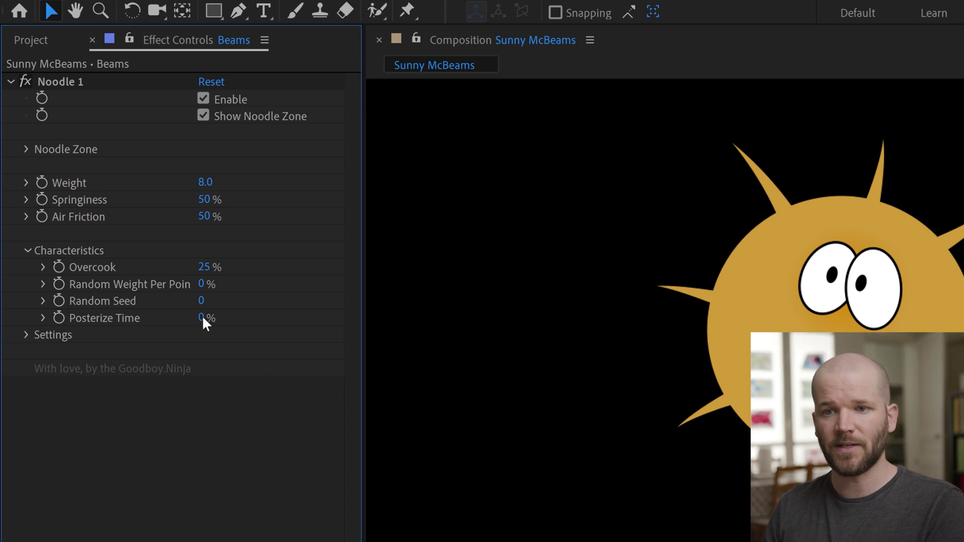
pyautogui.write('50')
pyautogui.press('Return')
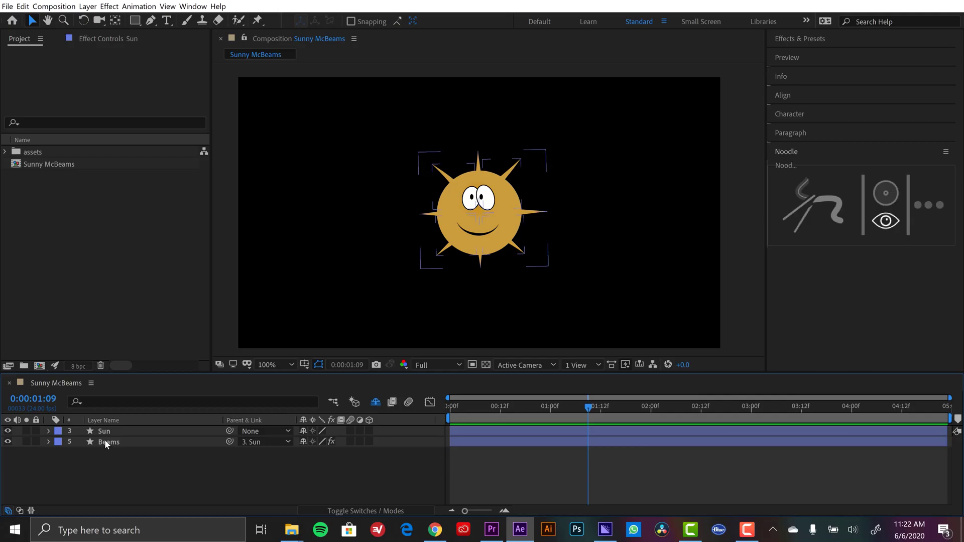
# Reveal the Sun layer's Position and Rotation, and add the expression wiggle(4,70) to Position
pyautogui.click(99, 430)
pyautogui.click(104, 431)
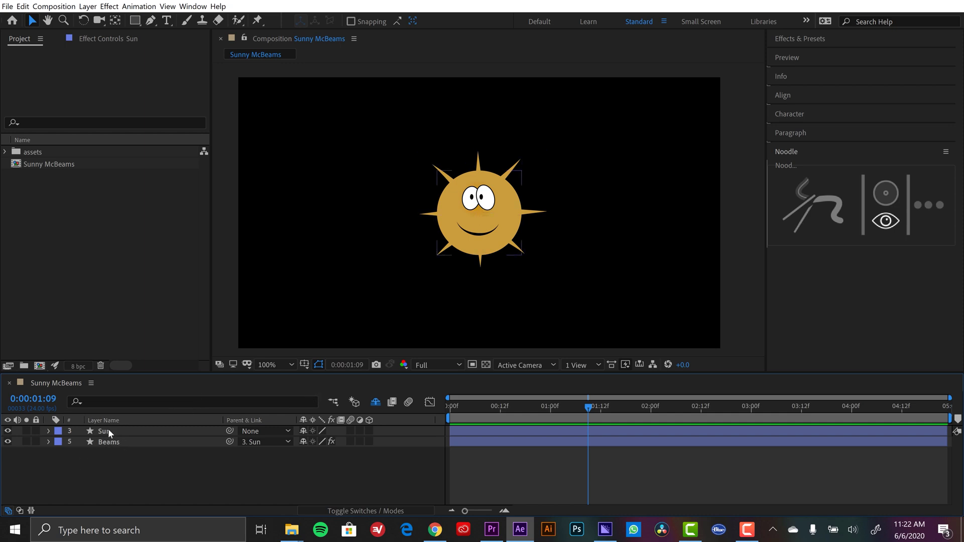
pyautogui.click(106, 431)
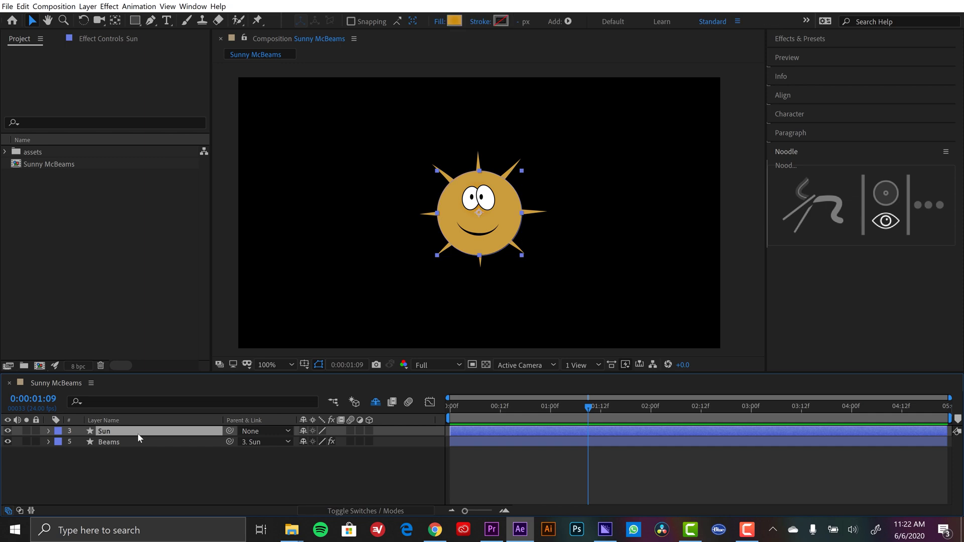
pyautogui.press('p')
pyautogui.hotkey('shift', 'r')
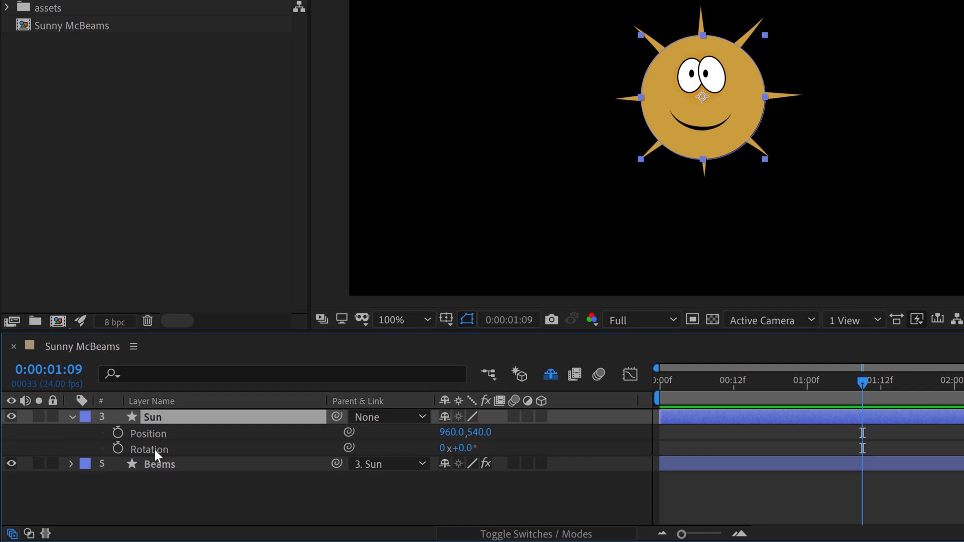
pyautogui.keyDown('alt'); pyautogui.click(118, 432); pyautogui.keyUp('alt')
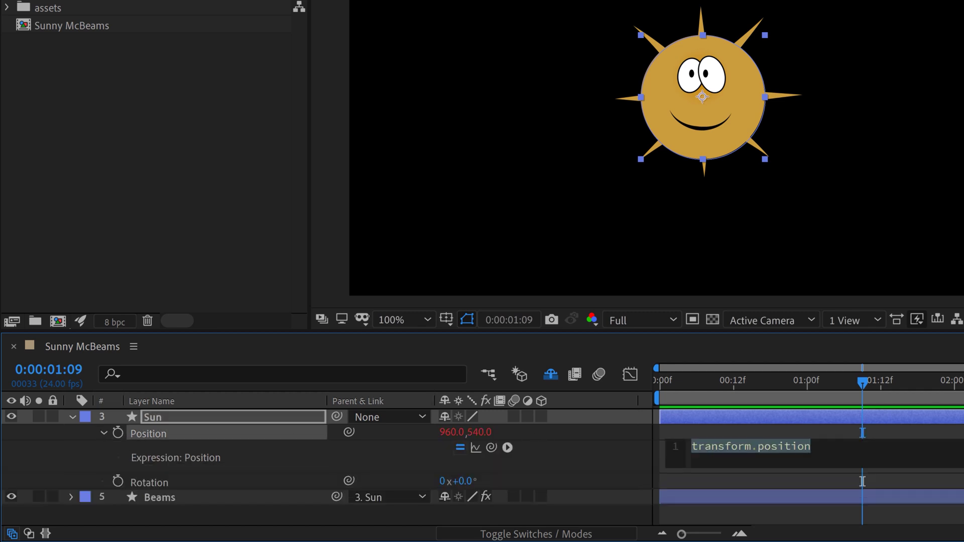
pyautogui.write('wigg')
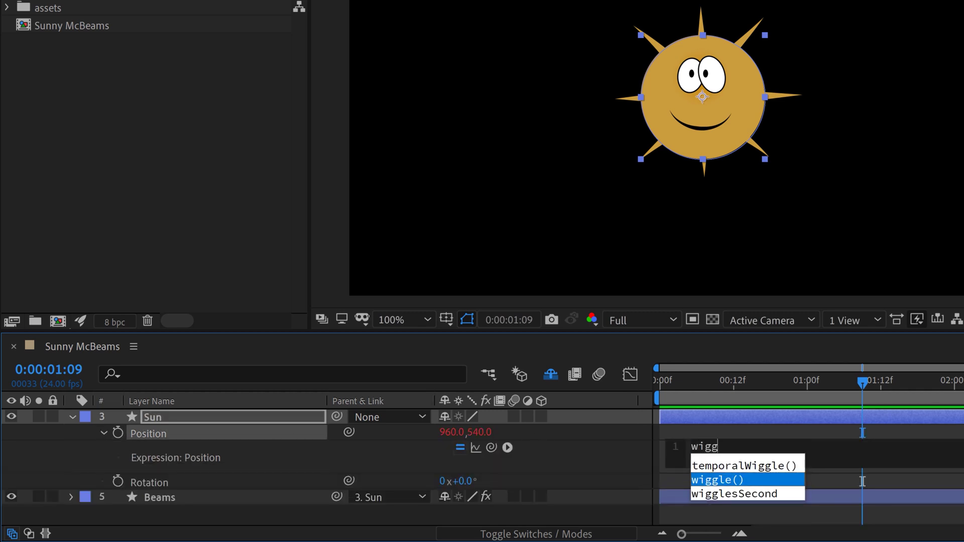
pyautogui.press('Return')
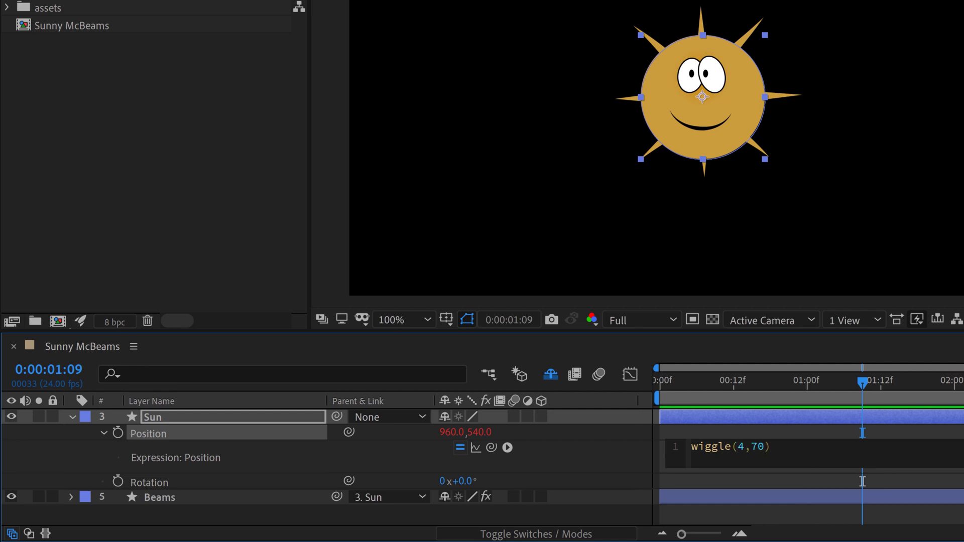
pyautogui.click(917, 430)
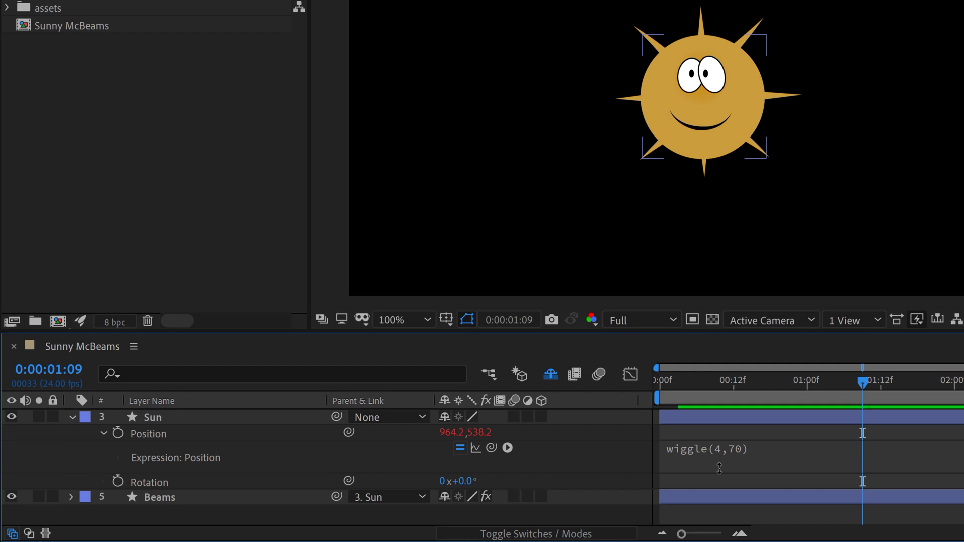
# Add the expression wiggle(4,15) to the Sun layer's Rotation
pyautogui.click(824, 484)
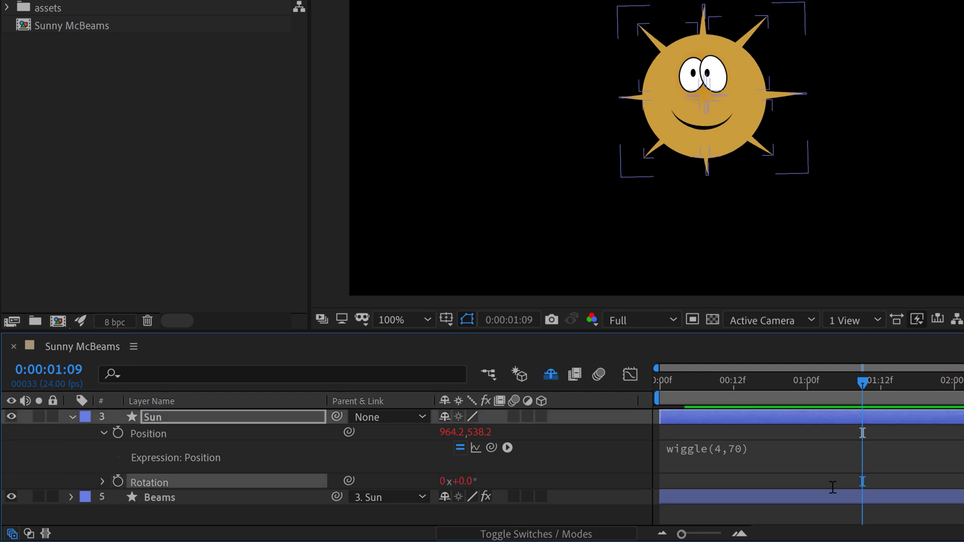
pyautogui.hotkey('alt', 'shift', '=')
pyautogui.write('wiggl')
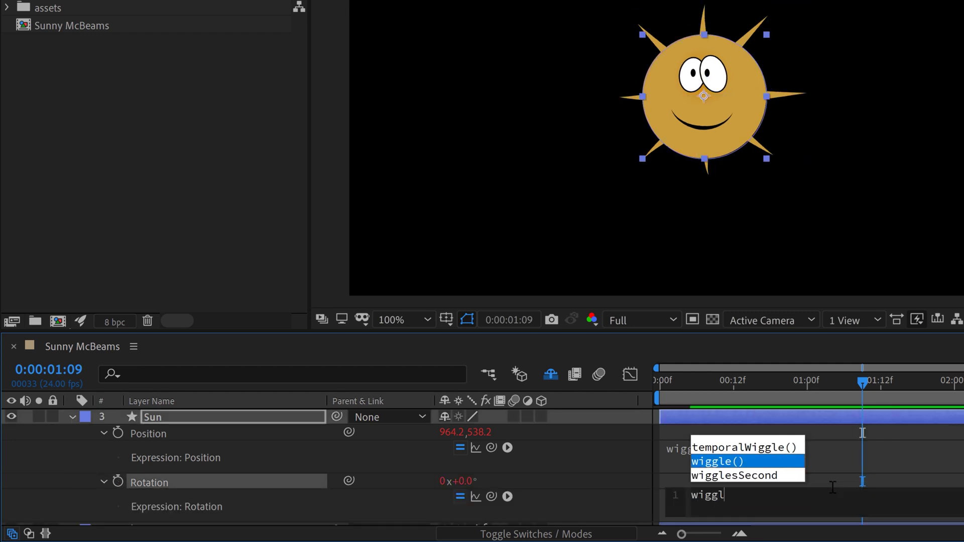
pyautogui.press('Return')
pyautogui.write('4,15')
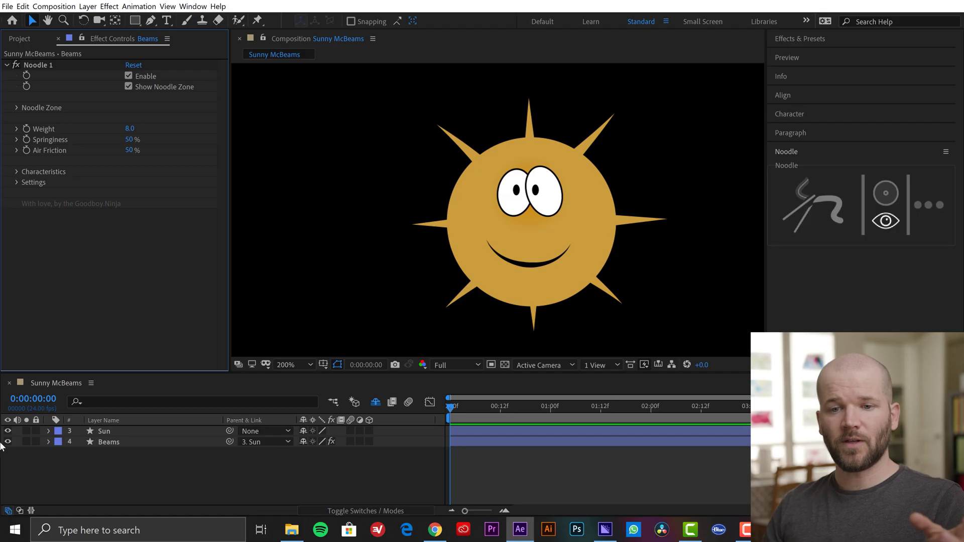
# Hide the Beams layer and set up the Pen tool with a solid gold stroke
pyautogui.click(8, 442)
pyautogui.press('h')
pyautogui.moveTo(587, 269); pyautogui.dragTo(532, 267)
pyautogui.click(150, 20)
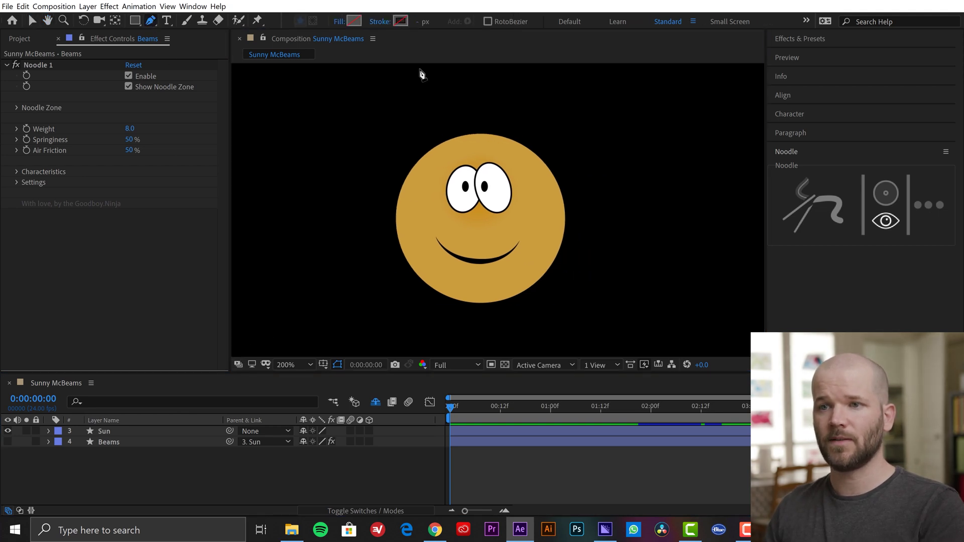
pyautogui.click(380, 21)
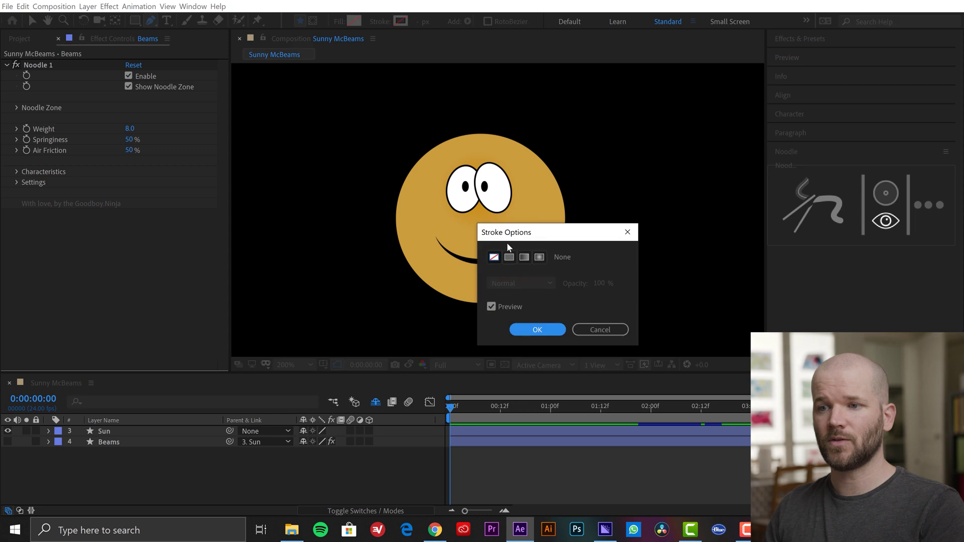
pyautogui.click(510, 258)
pyautogui.click(546, 331)
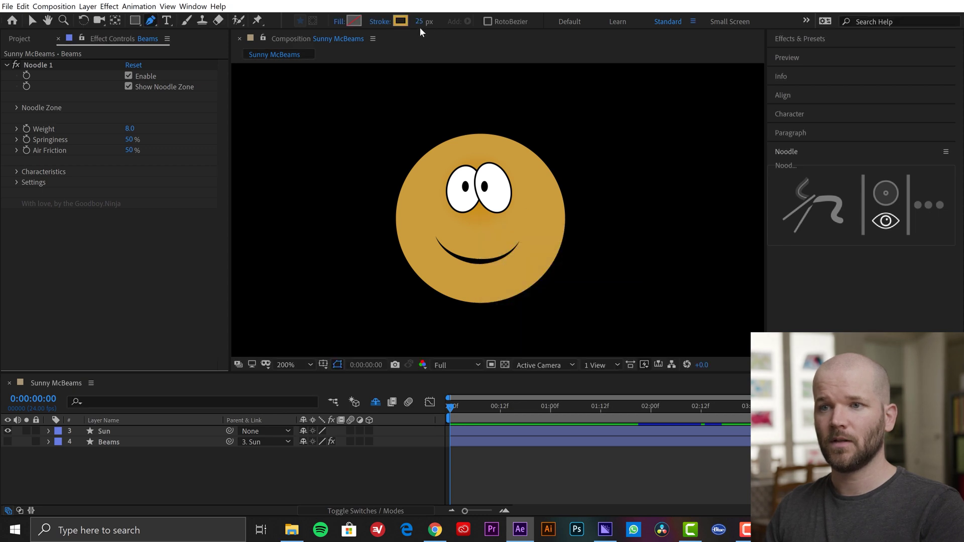
# Show the guides and draw a vertical three-point path from the sun's center through its upper edge, with a smooth middle point, to just above it
pyautogui.click(323, 365)
pyautogui.click(351, 414)
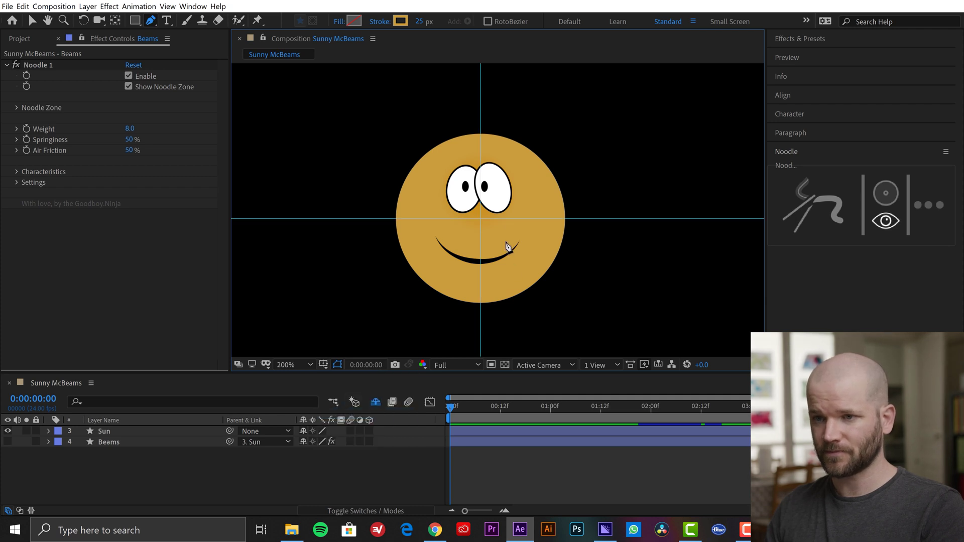
pyautogui.press('.')
pyautogui.click(463, 228)
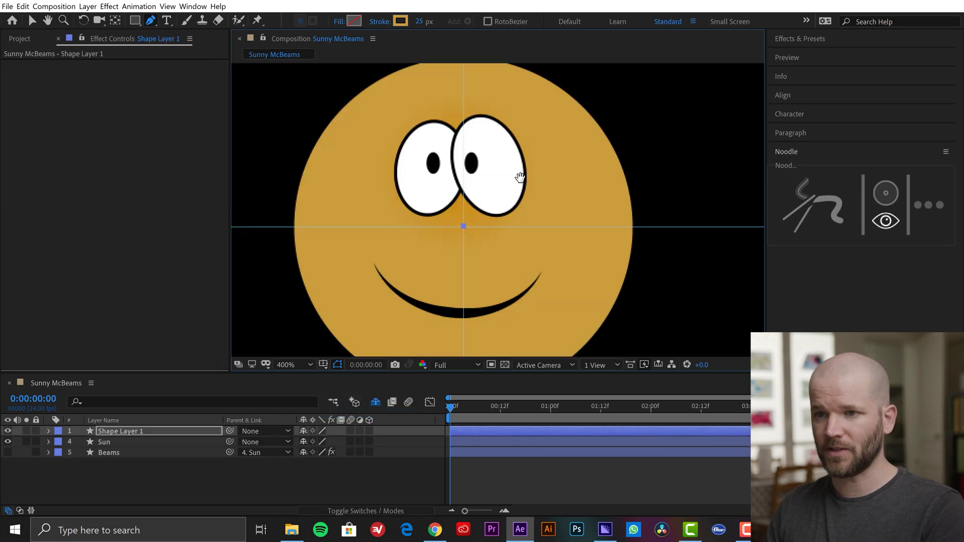
pyautogui.scroll(5, 469, 241)
pyautogui.moveTo(469, 235); pyautogui.dragTo(472, 197)
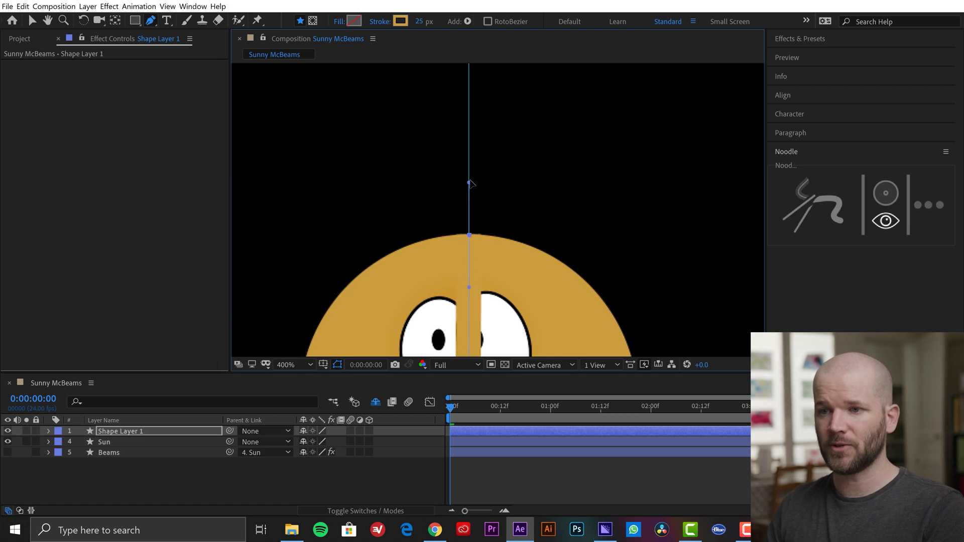
pyautogui.click(470, 161)
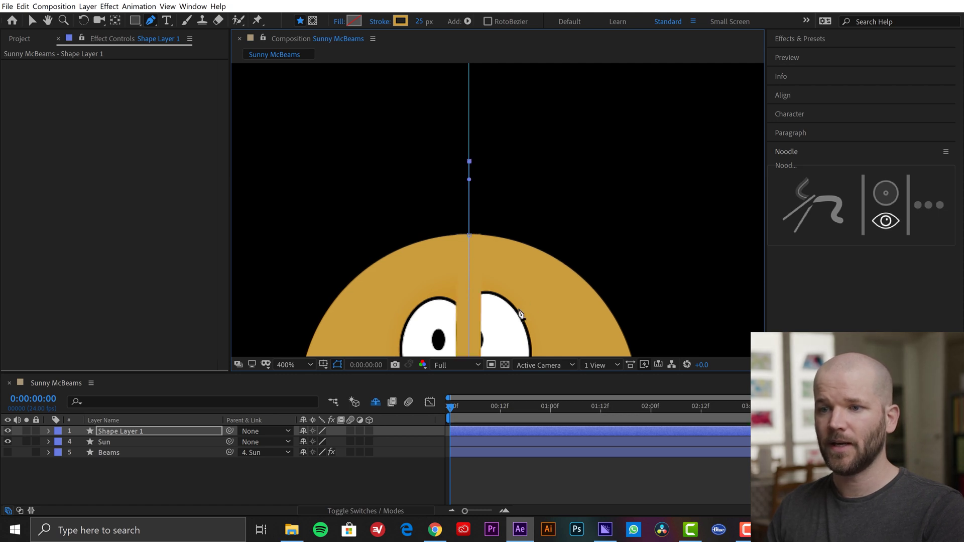
pyautogui.press(',')
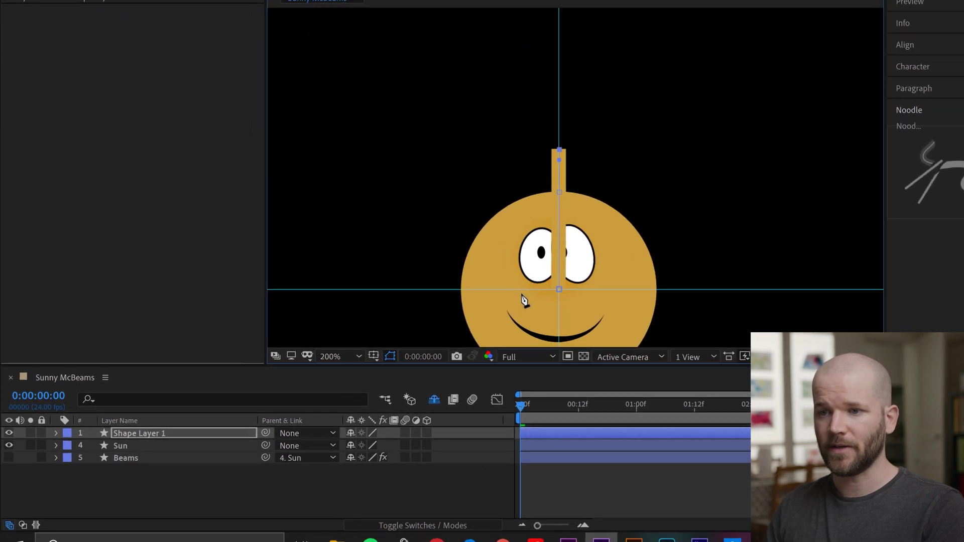
# Rename the new shape layer to "Beams with Repeater" and move it below the Sun layer
pyautogui.scroll(-4, 592, 289)
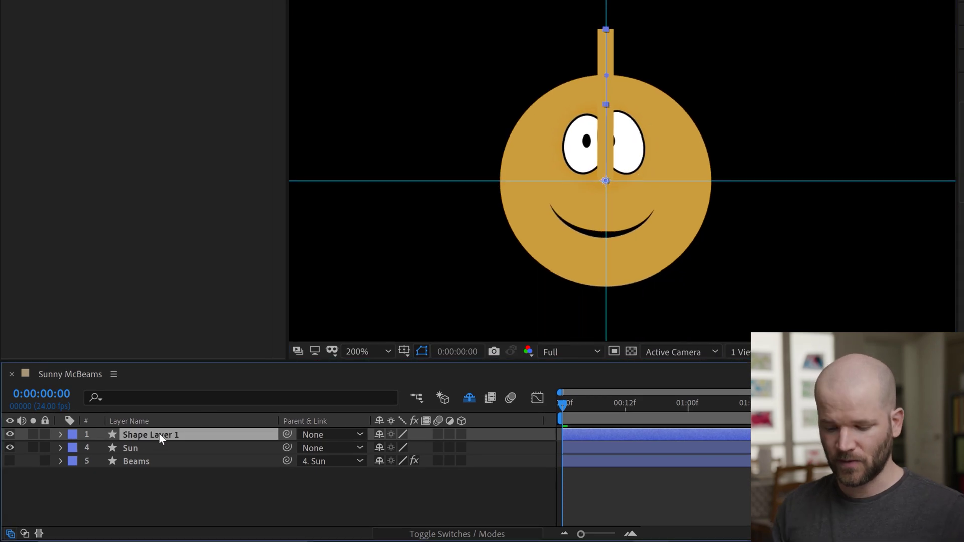
pyautogui.write('Beams with Repeater')
pyautogui.press('Return')
pyautogui.moveTo(159, 434); pyautogui.dragTo(159, 454)
# Taper the stroke of Shape 1 in the Beams with Repeater layer by setting its End Length to 50%
pyautogui.click(60, 448)
pyautogui.click(86, 474)
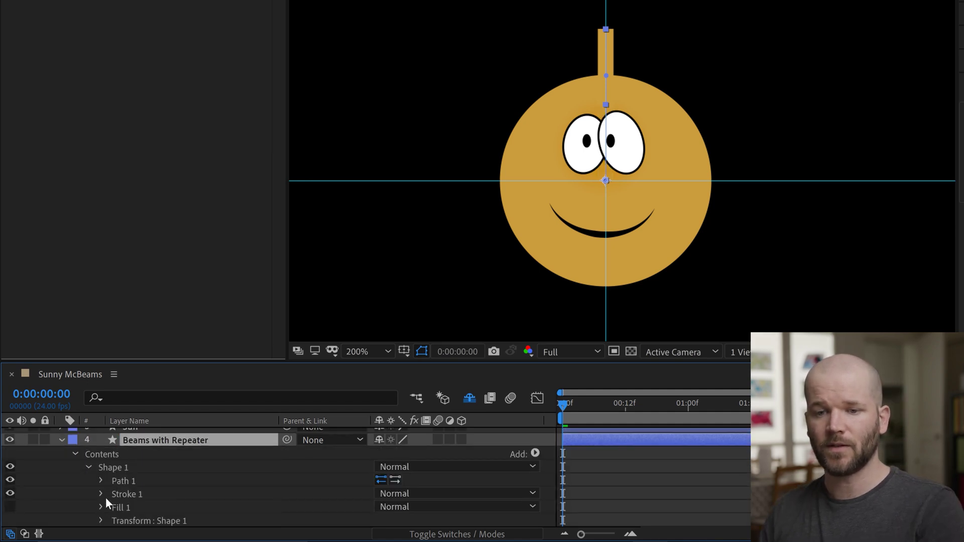
pyautogui.scroll(-1, 187, 502)
pyautogui.click(100, 467)
pyautogui.scroll(-5, 169, 469)
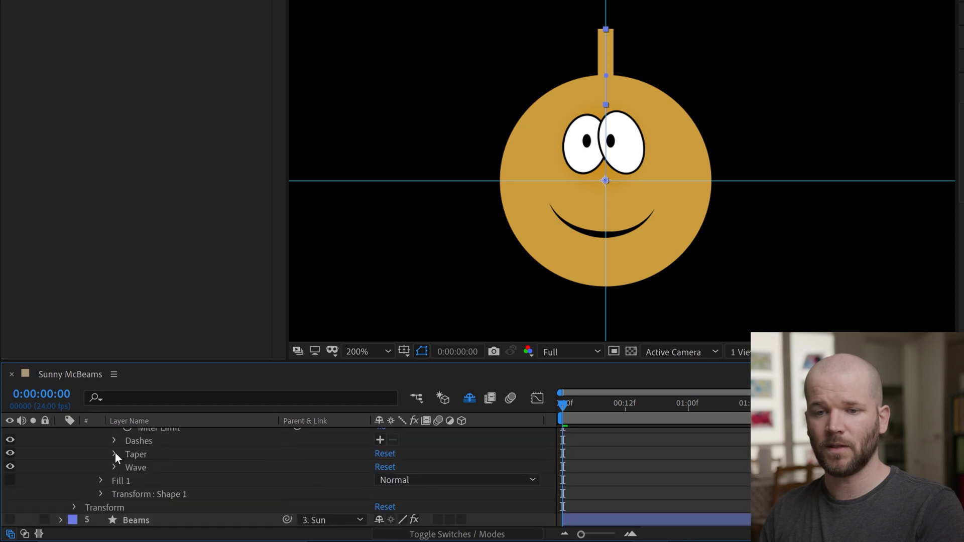
pyautogui.click(114, 454)
pyautogui.scroll(-1, 162, 469)
pyautogui.click(381, 474)
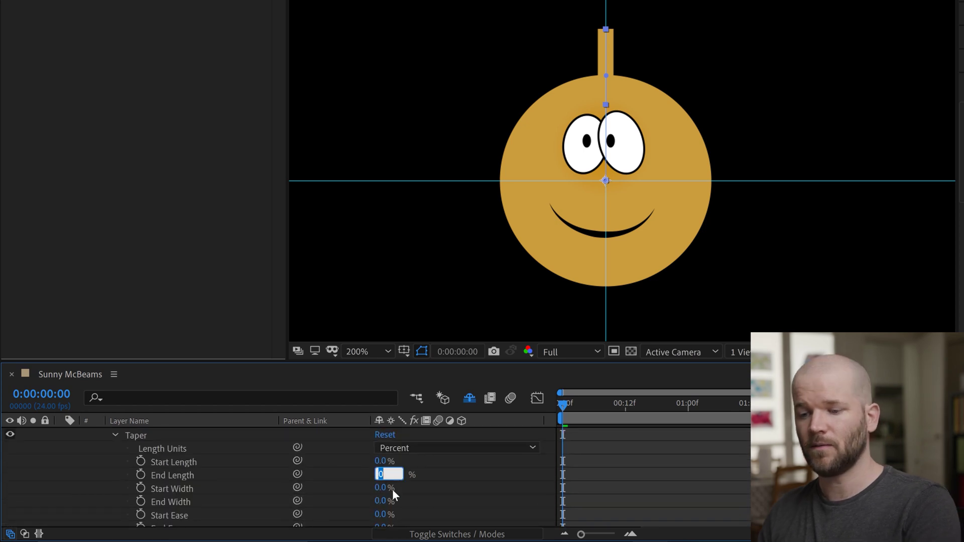
pyautogui.write('50')
pyautogui.press('Return')
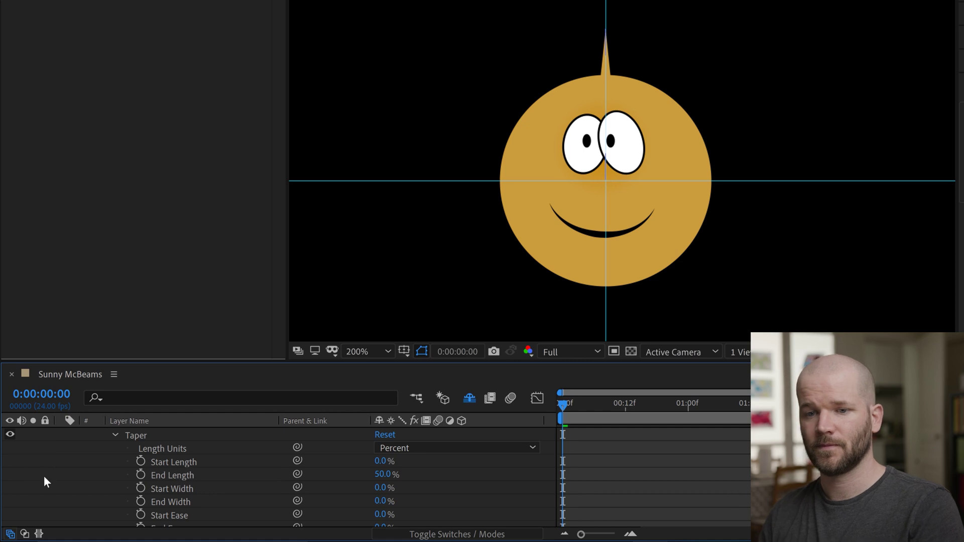
# Add a Repeater to the Beams with Repeater layer's contents and set its Copies to 8
pyautogui.scroll(6, 65, 485)
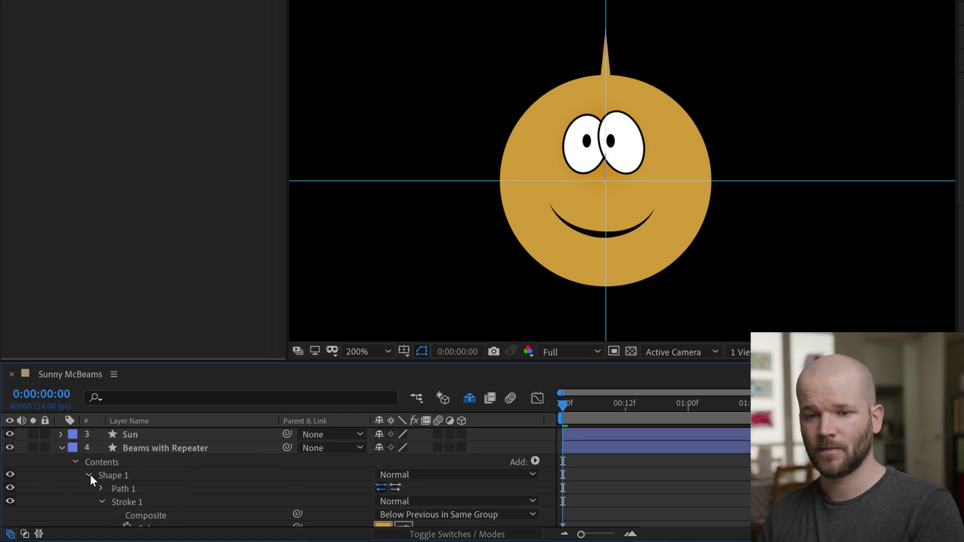
pyautogui.click(89, 475)
pyautogui.click(535, 460)
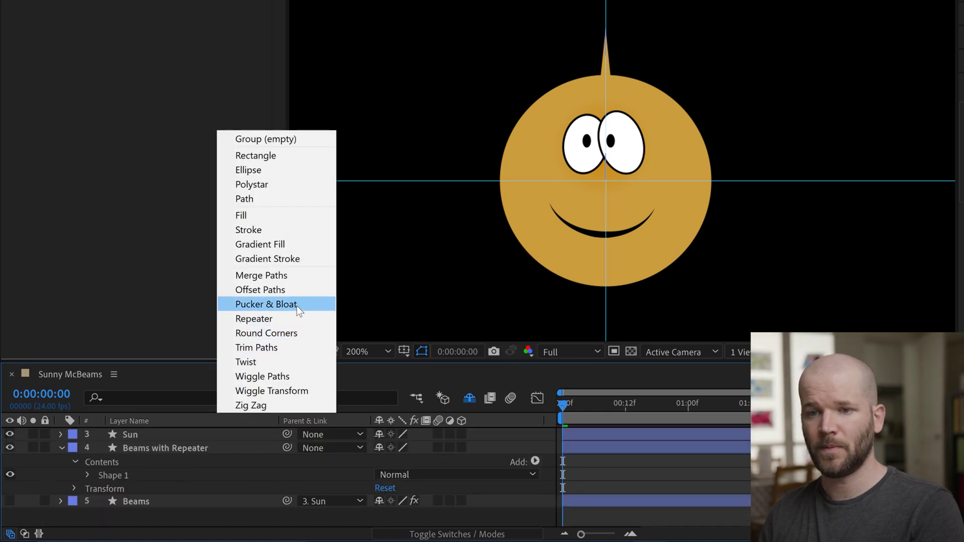
pyautogui.click(287, 317)
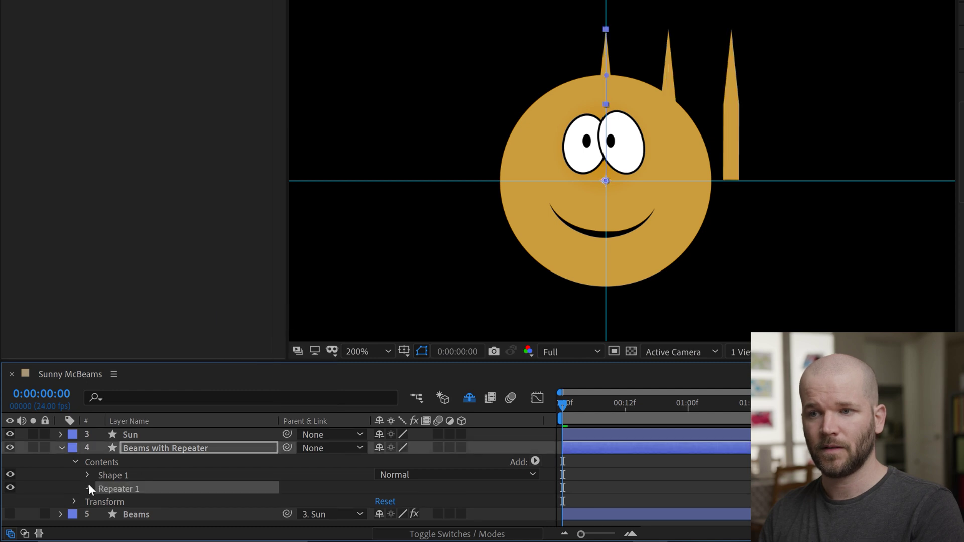
pyautogui.click(89, 485)
pyautogui.click(380, 479)
pyautogui.write('8')
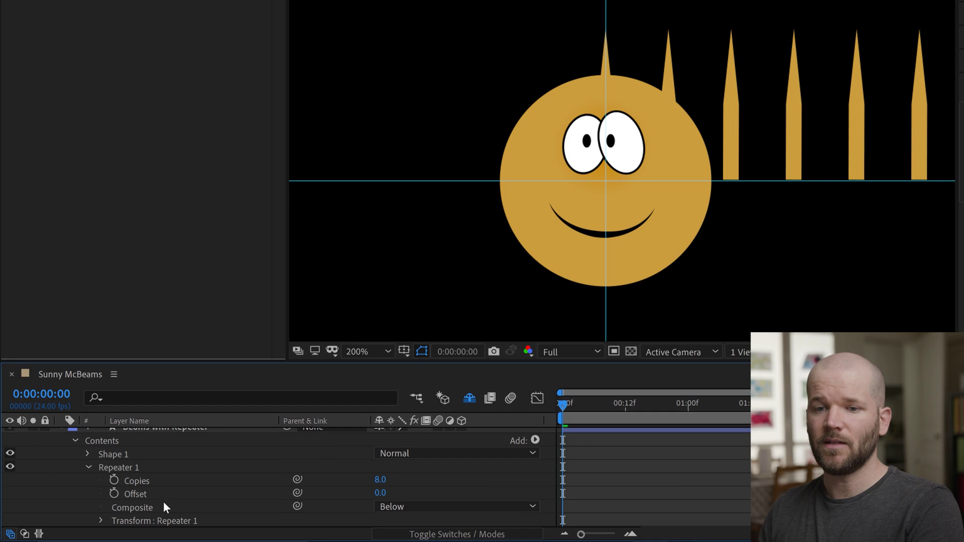
# Reset the Position in the Repeater's transform and set its Rotation to 45 degrees
pyautogui.click(95, 462)
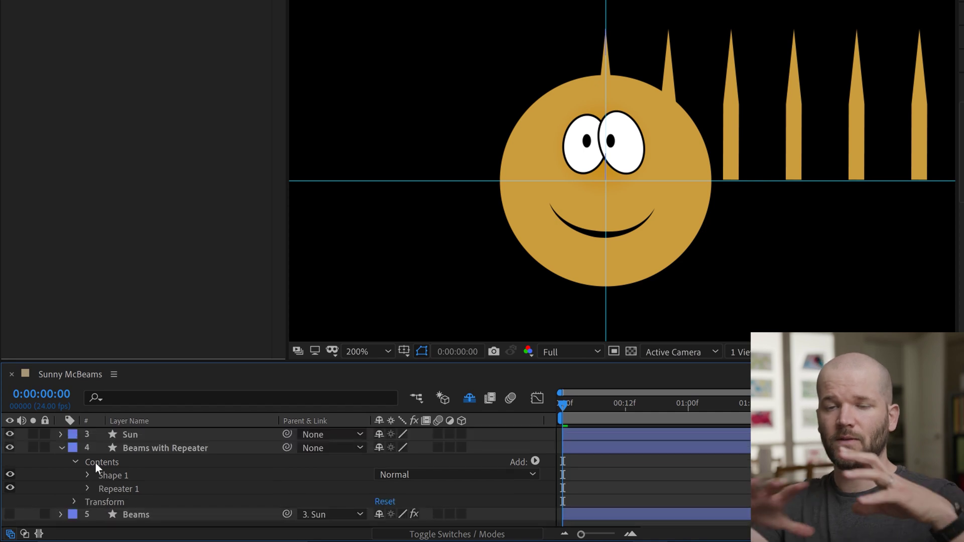
pyautogui.click(87, 488)
pyautogui.click(102, 521)
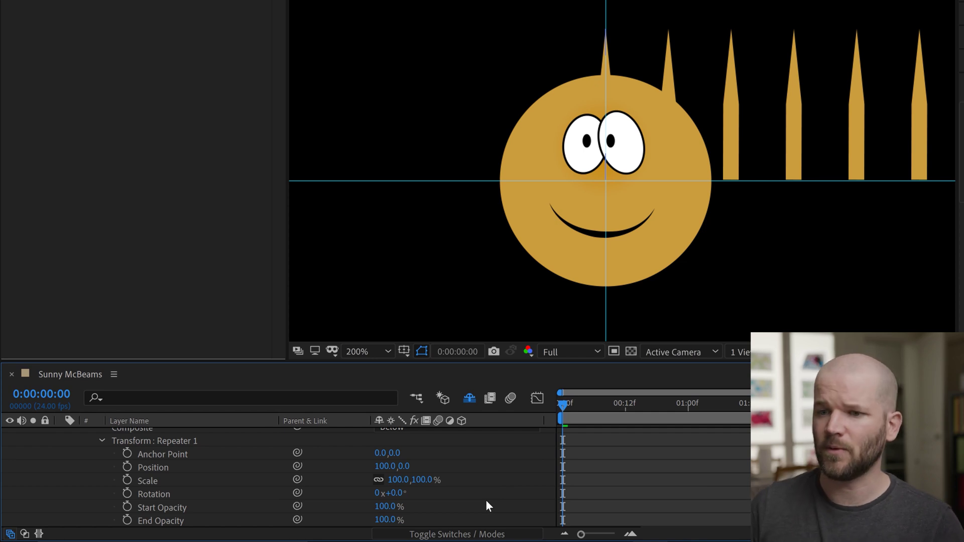
pyautogui.rightClick(150, 467)
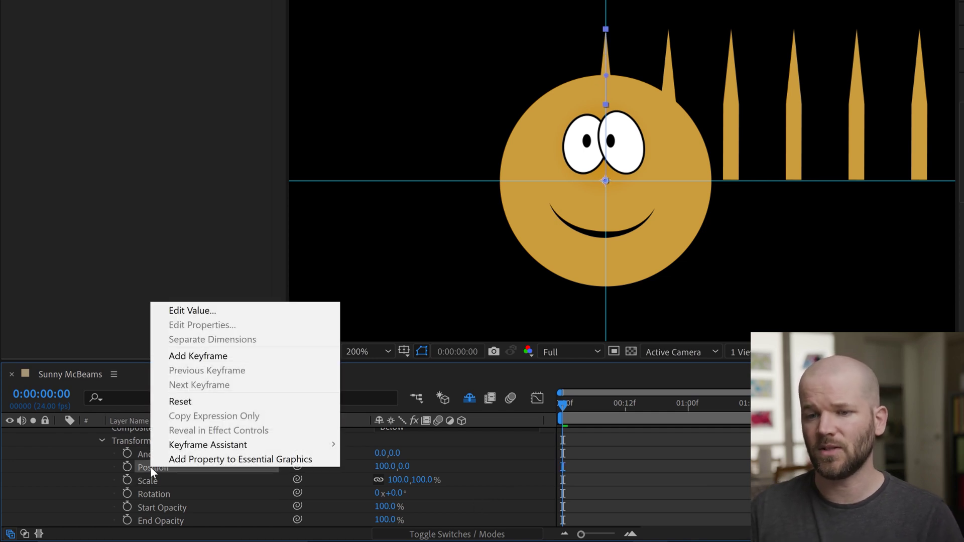
pyautogui.click(179, 402)
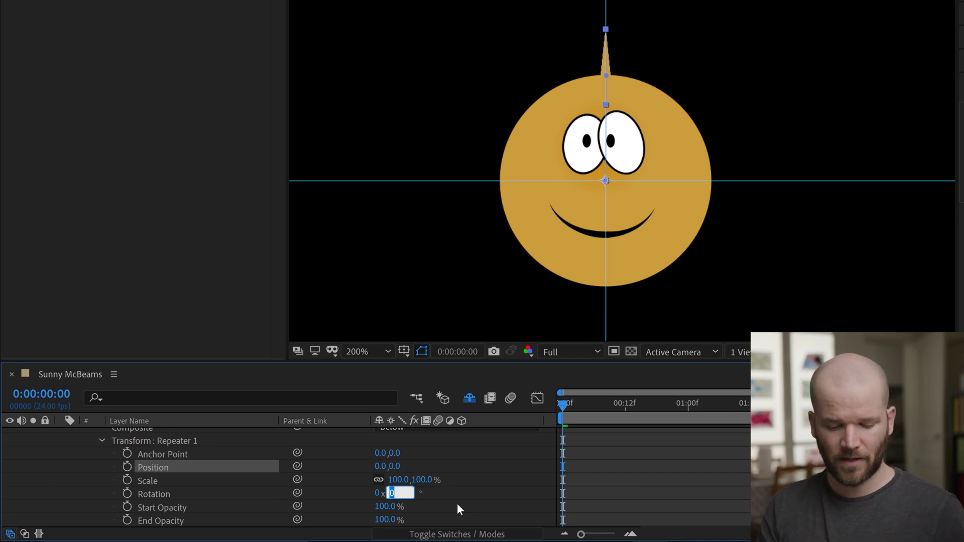
pyautogui.write('45')
pyautogui.press('Return')
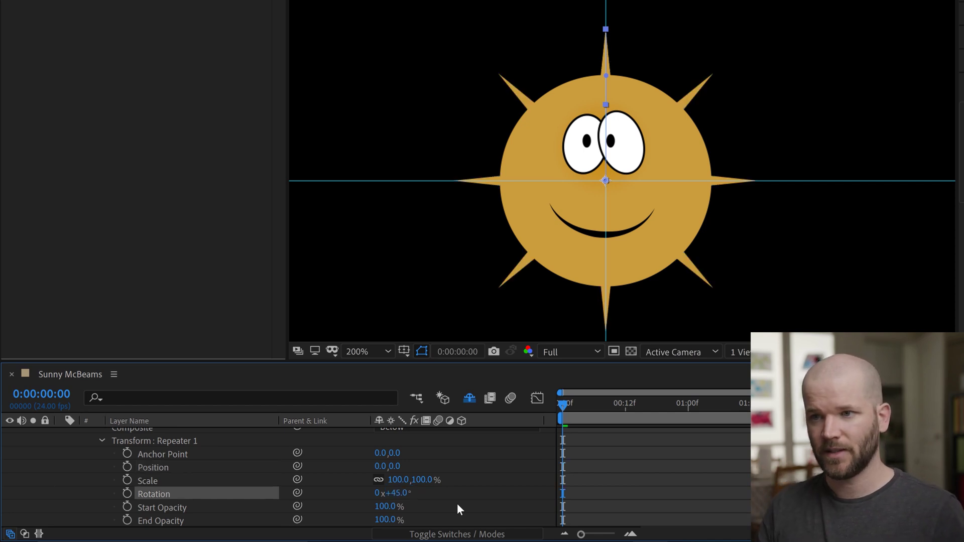
# Hide the guides in the composition view and collapse the Beams with Repeater layer's properties
pyautogui.click(603, 464)
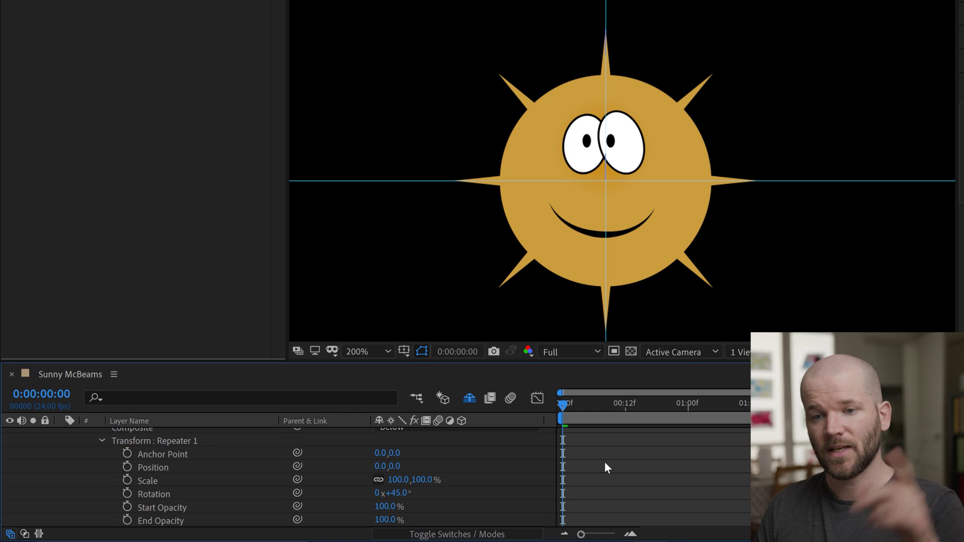
pyautogui.click(404, 351)
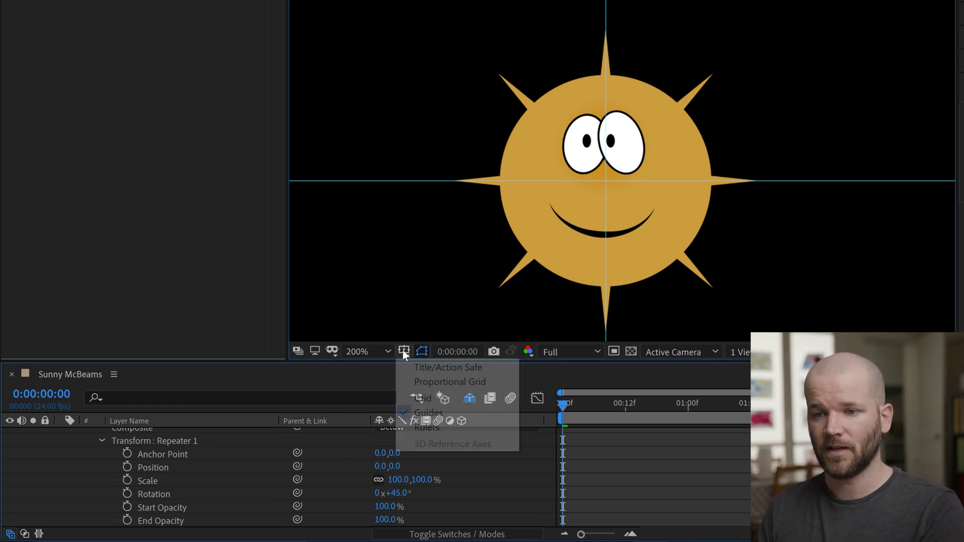
pyautogui.click(430, 370)
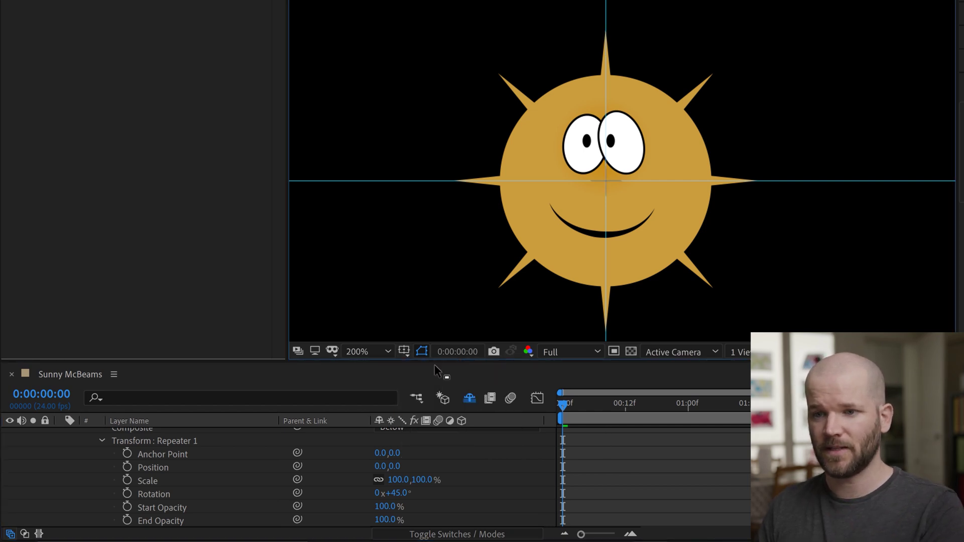
pyautogui.click(403, 351)
pyautogui.click(427, 367)
pyautogui.click(405, 351)
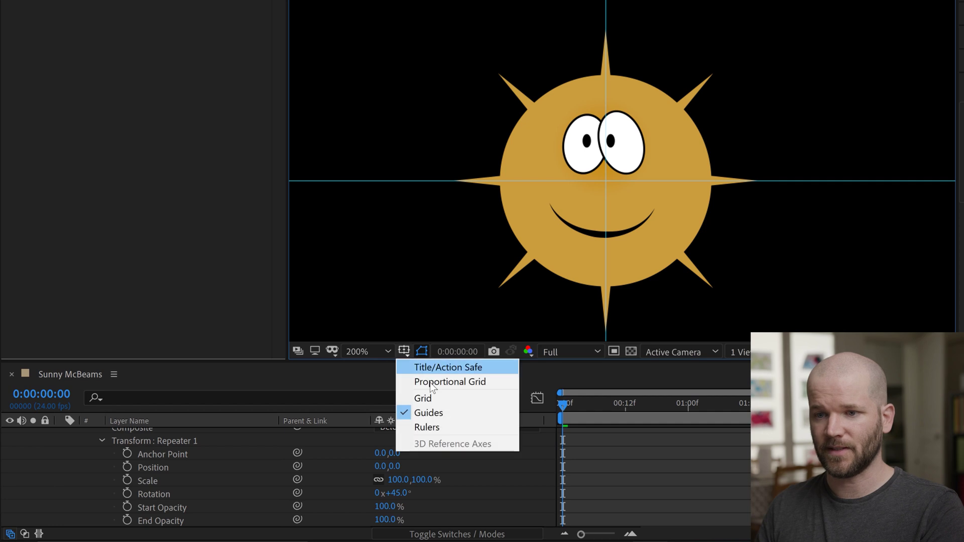
pyautogui.click(430, 413)
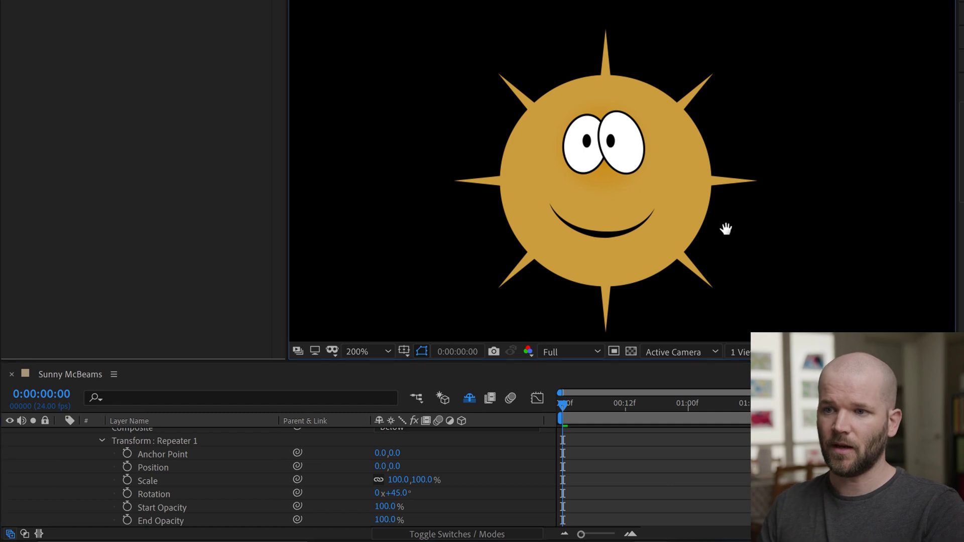
pyautogui.moveTo(725, 228); pyautogui.dragTo(735, 203)
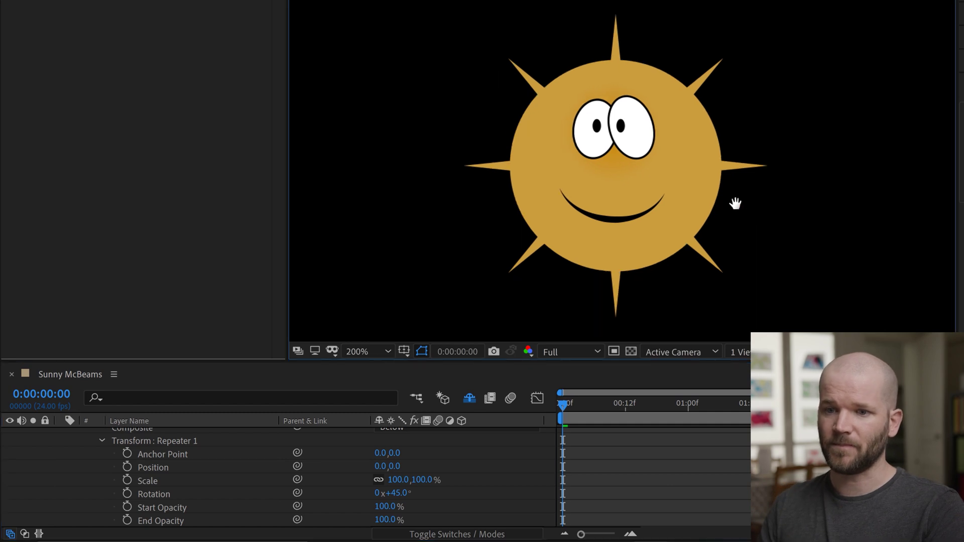
pyautogui.click(102, 440)
pyautogui.click(86, 441)
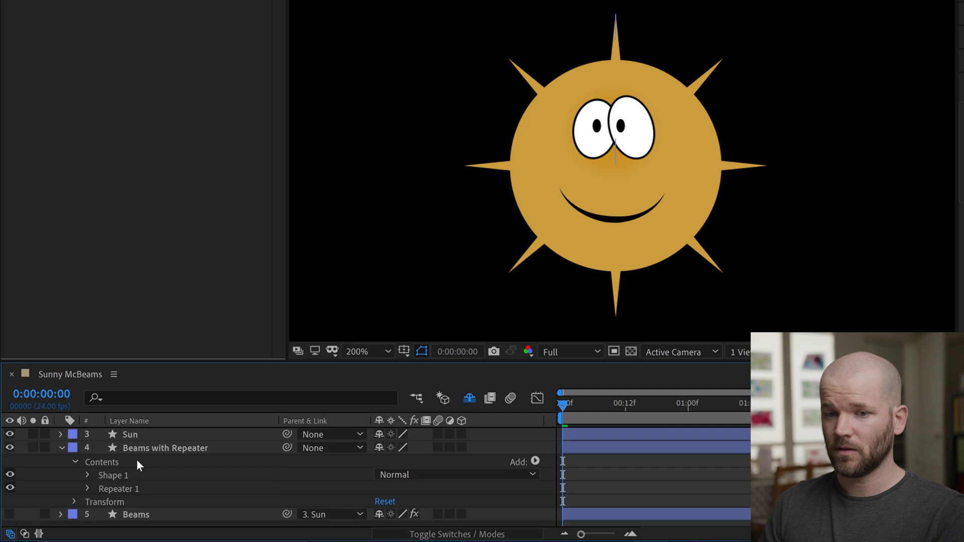
pyautogui.click(62, 447)
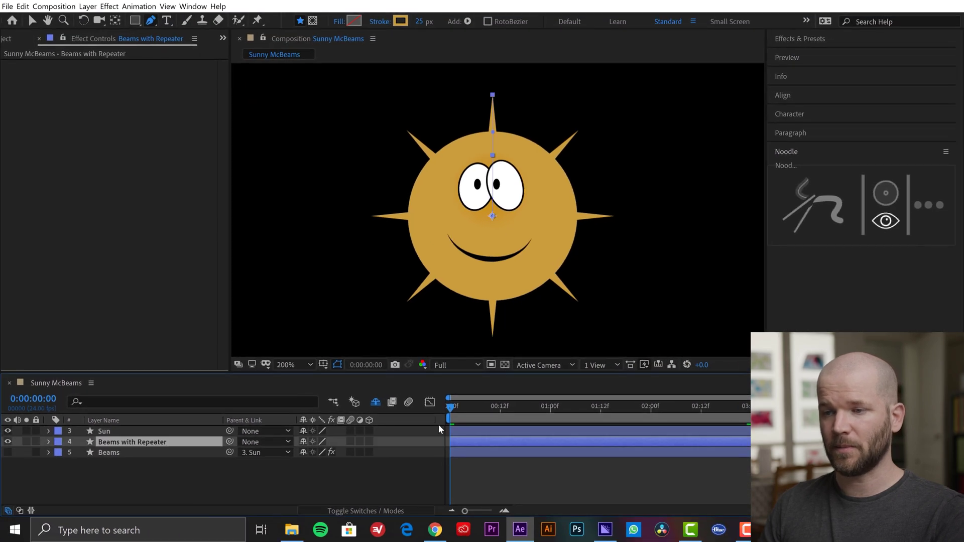
# Apply Noodle to the Beams with Repeater layer and preview the animation
pyautogui.click(824, 200)
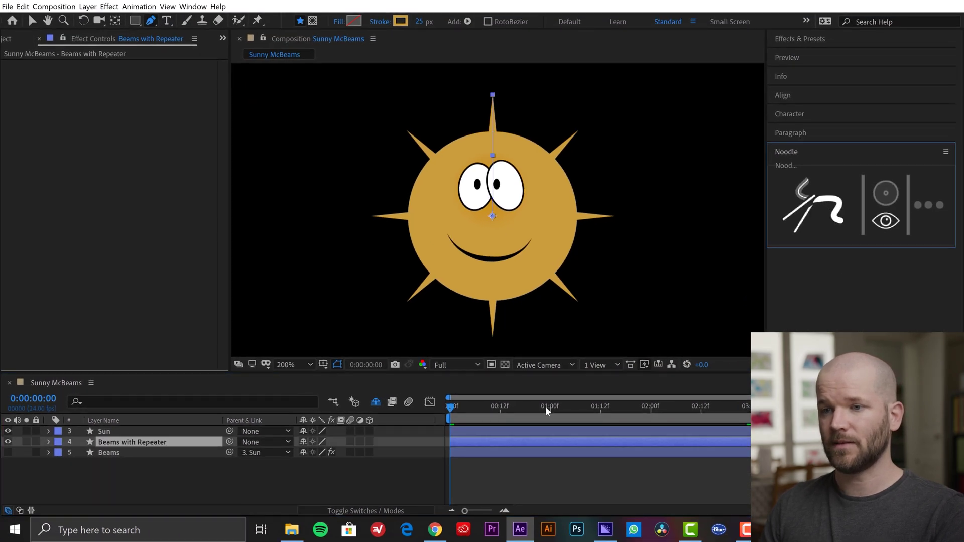
pyautogui.click(239, 502)
pyautogui.press('space')
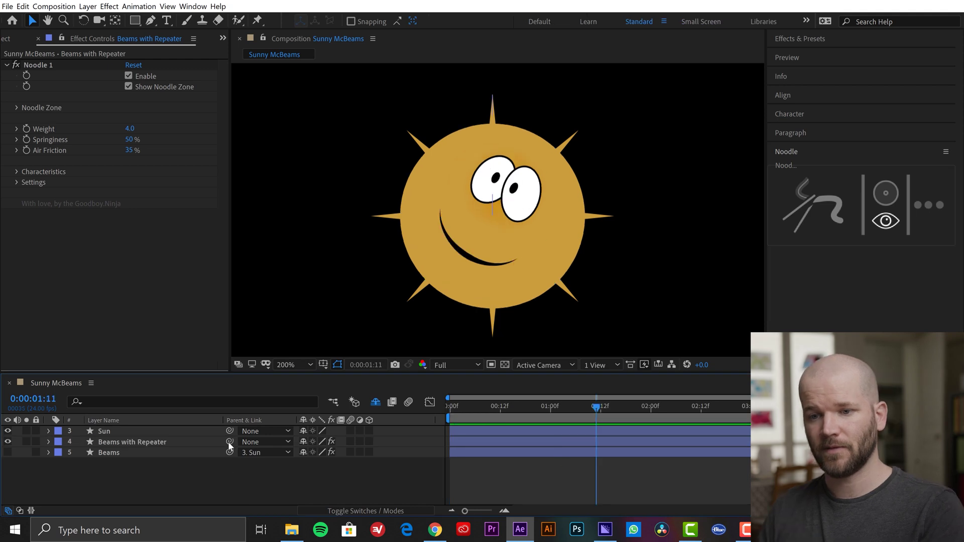
pyautogui.press('space')
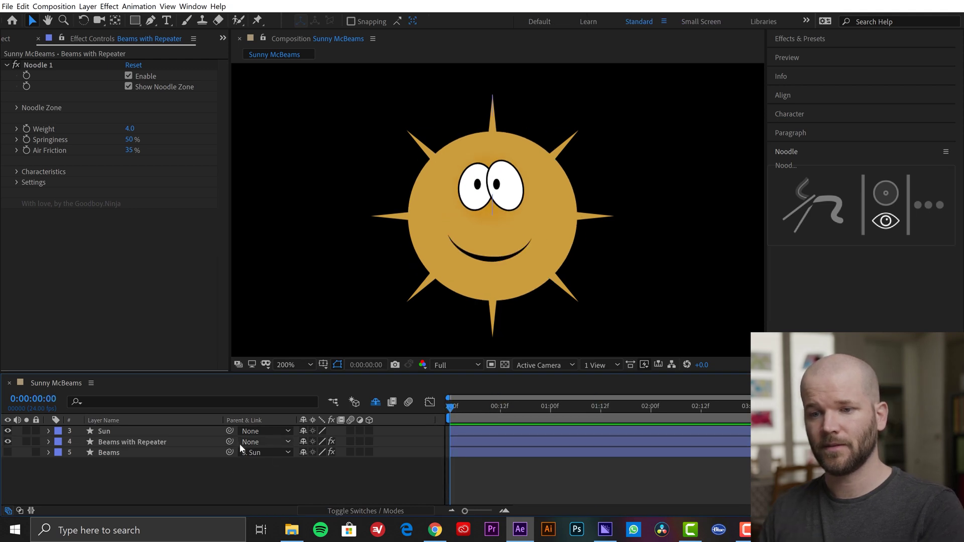
# Parent the Beams with Repeater layer to the Sun layer and play back the animation
pyautogui.moveTo(229, 441); pyautogui.dragTo(135, 431)
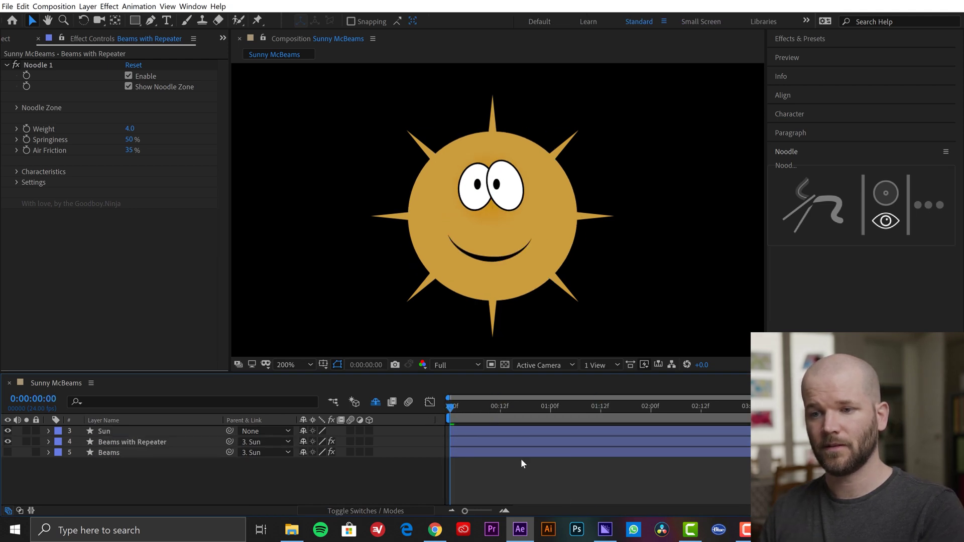
pyautogui.press('space')
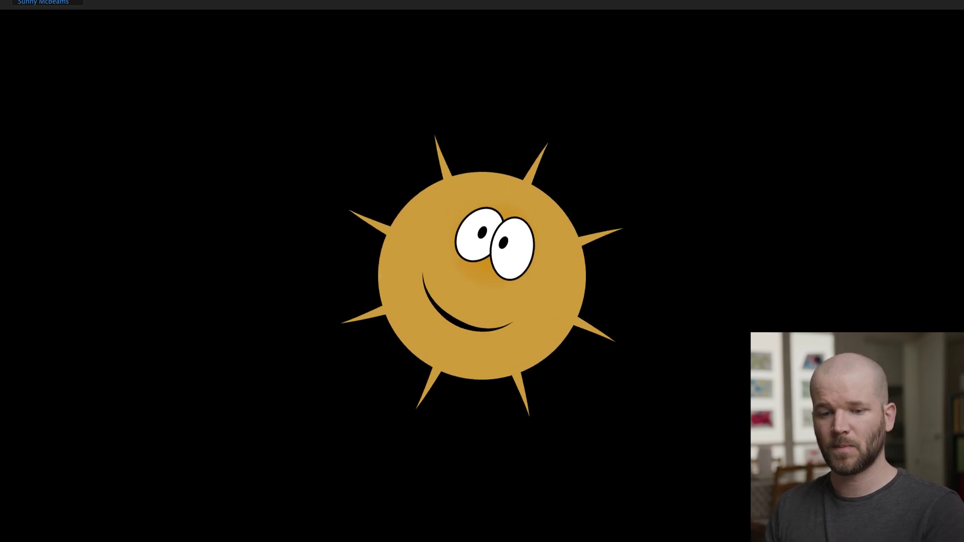
pyautogui.press('space')
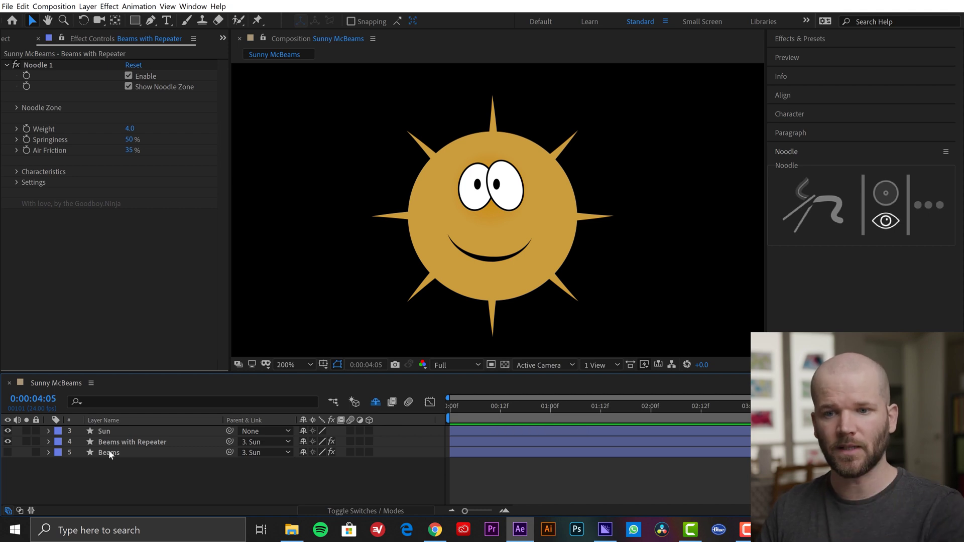
# Reveal the Sun layer's keyframes and remove all of them from Rotation and Scale
pyautogui.click(103, 431)
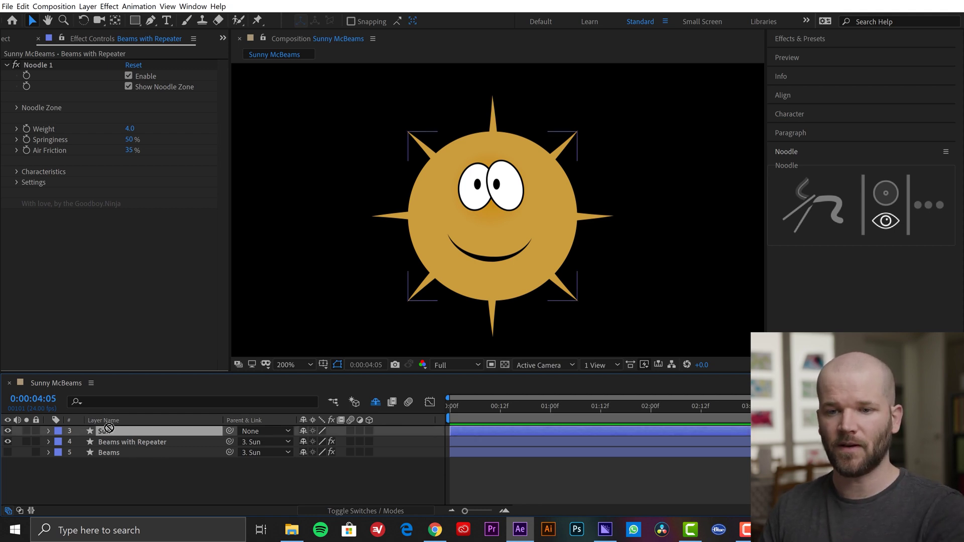
pyautogui.press('u')
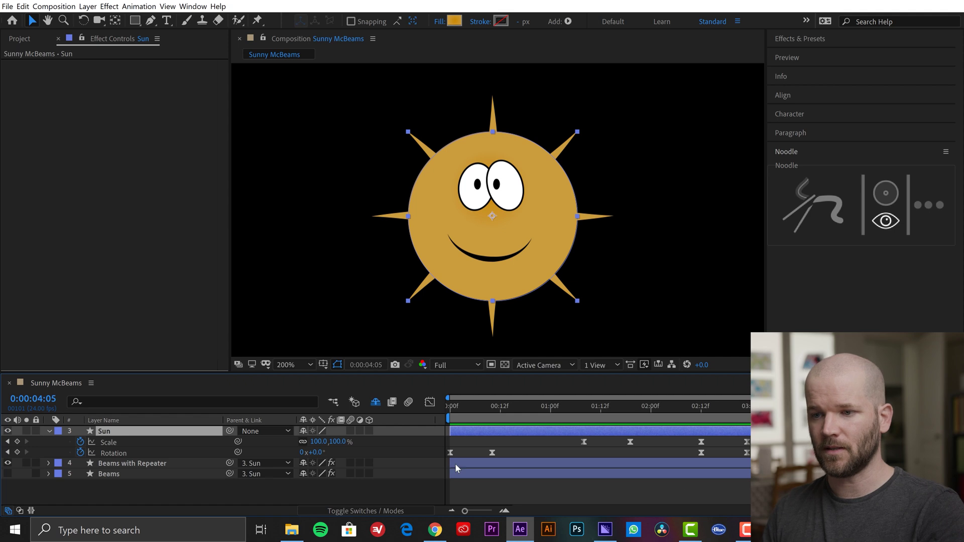
pyautogui.click(81, 453)
pyautogui.click(80, 442)
# Keyframe the Sun layer's Position at 0:00:01:03, and at 0:00:00:02 move the sun straight down below the frame to 960, 1436
pyautogui.moveTo(559, 409); pyautogui.dragTo(562, 409)
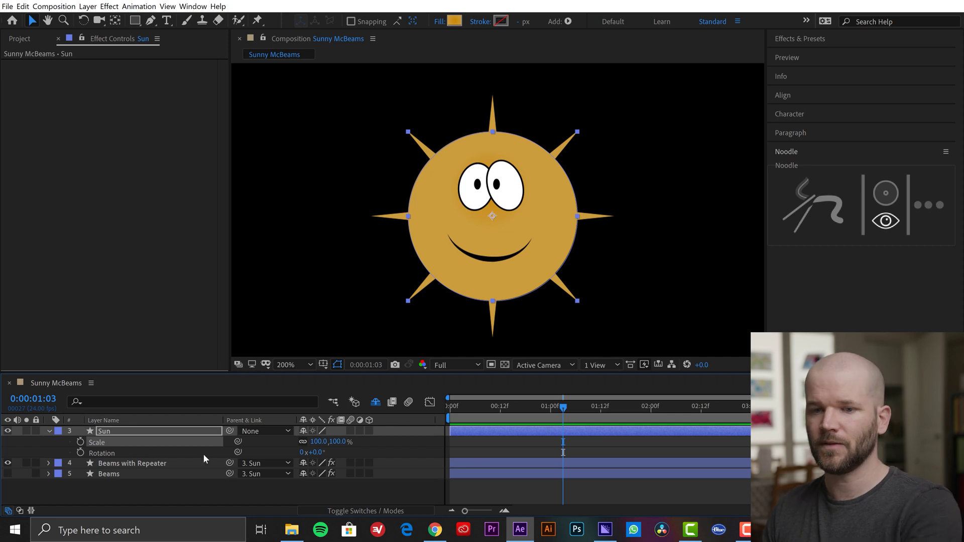
pyautogui.press('p')
pyautogui.click(80, 441)
pyautogui.moveTo(556, 407); pyautogui.dragTo(458, 408)
pyautogui.press(',')
pyautogui.press(',')
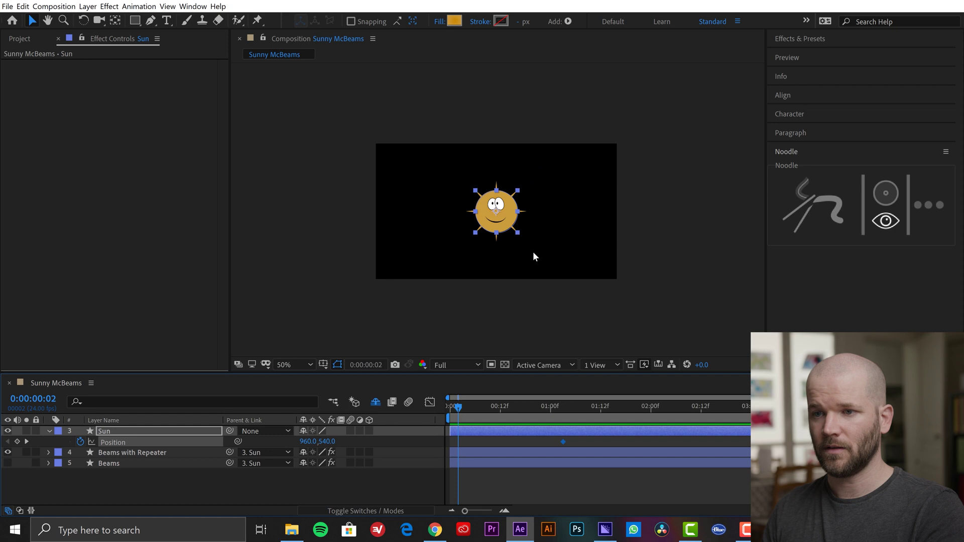
pyautogui.moveTo(511, 225); pyautogui.dragTo(513, 333)
pyautogui.press('.')
pyautogui.press('.')
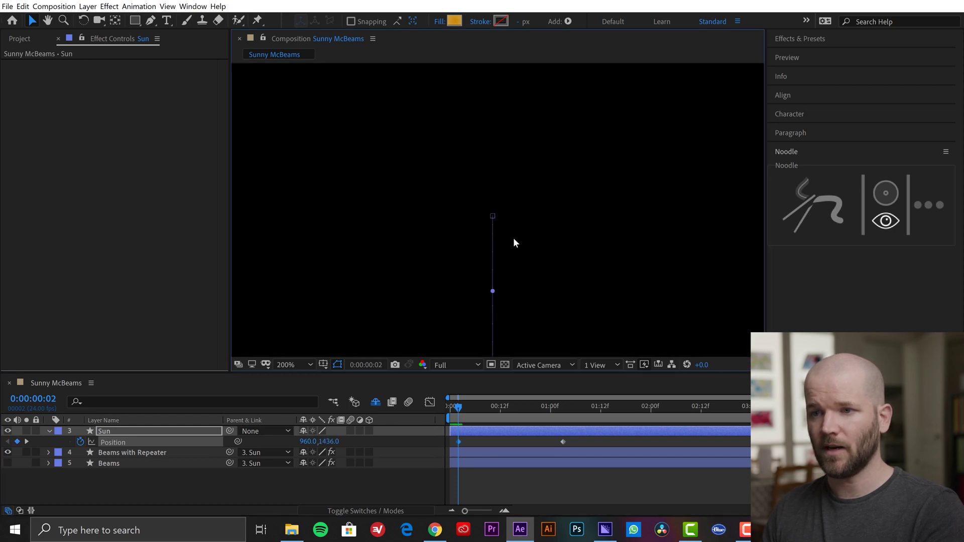